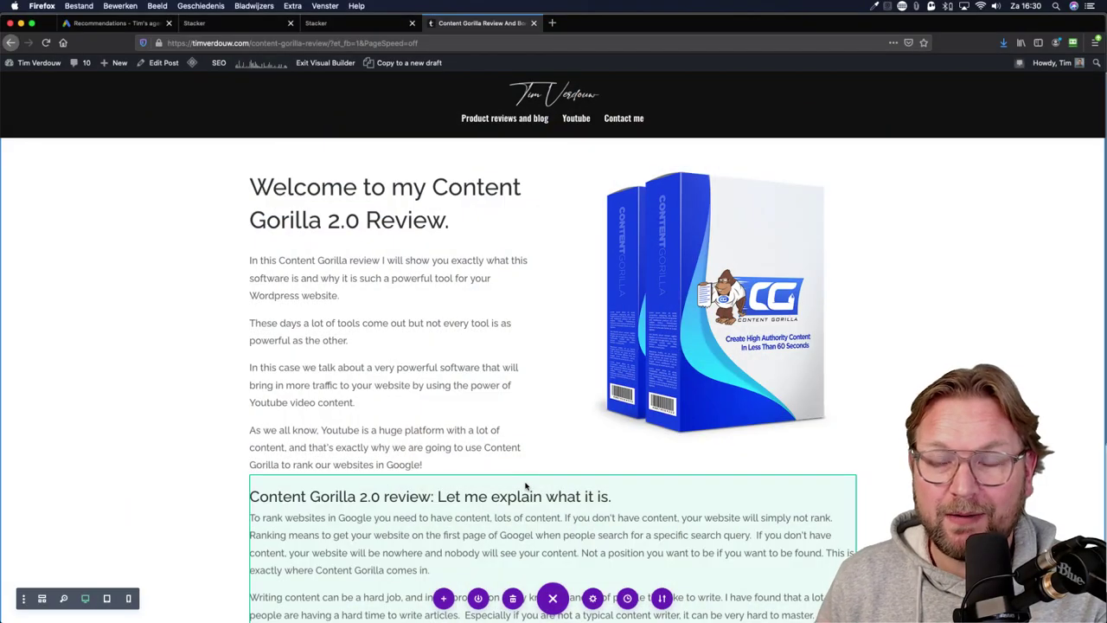
scroll(607, 450, "down", 5)
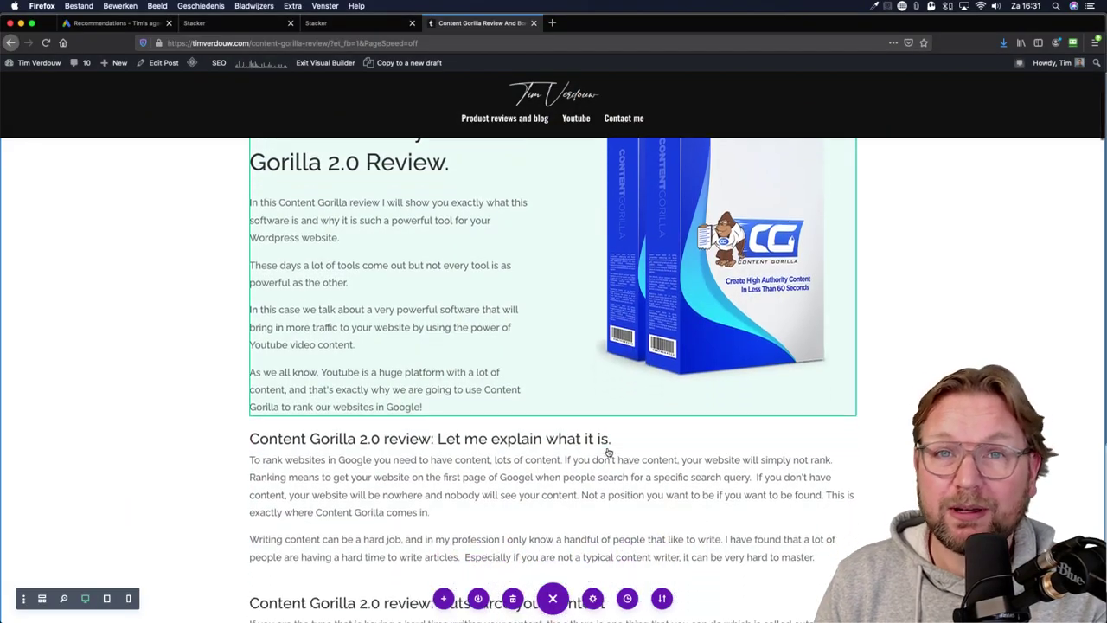
scroll(608, 452, "down", 10)
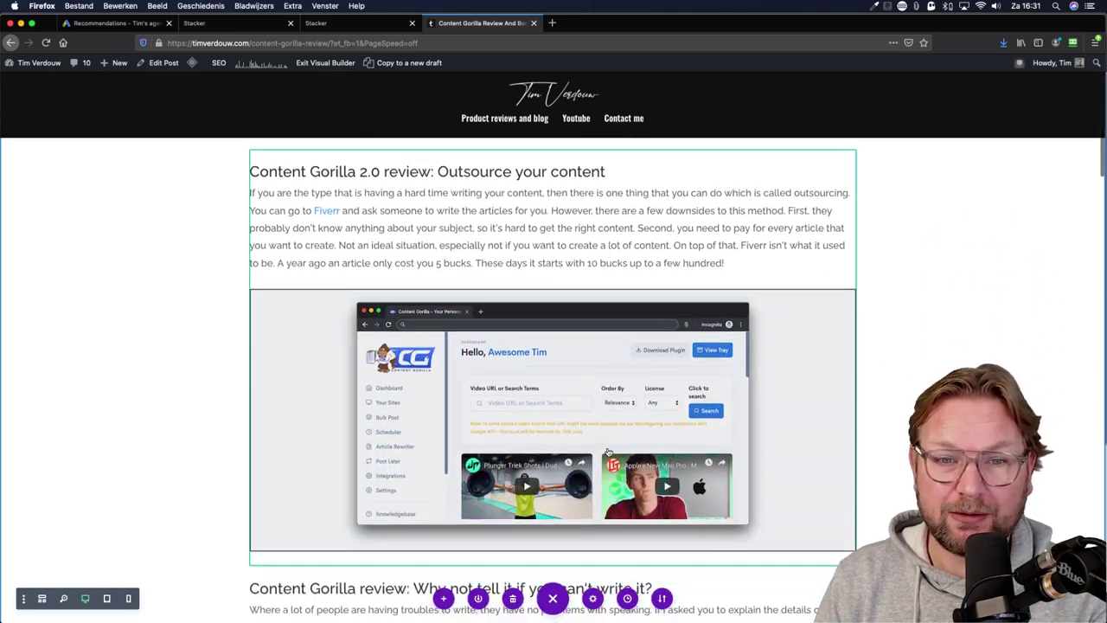
scroll(608, 451, "down", 20)
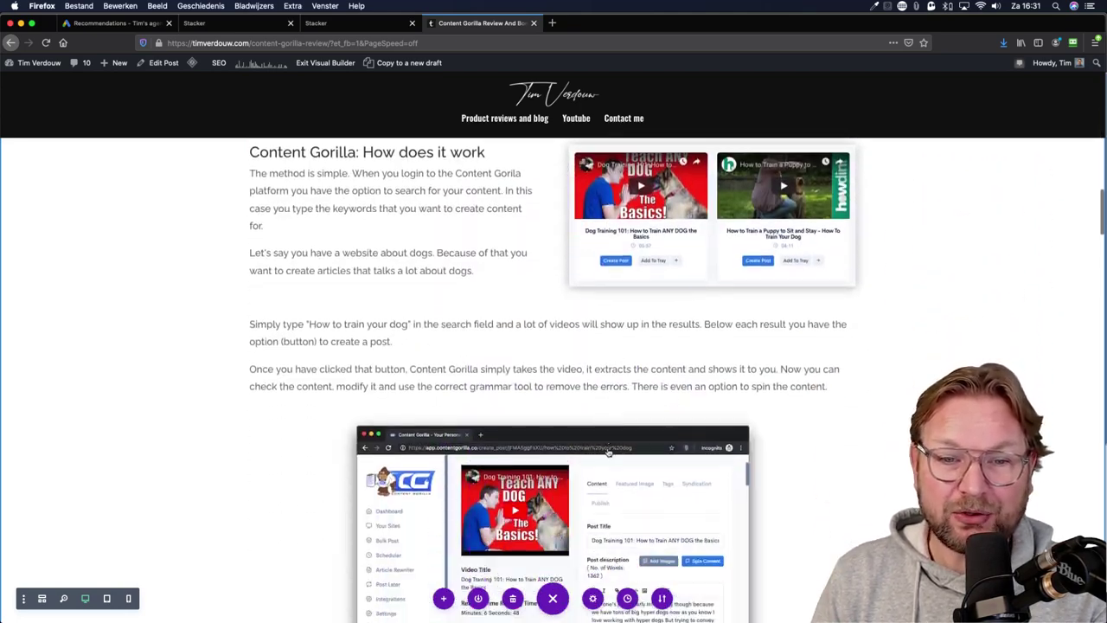
scroll(608, 451, "down", 20)
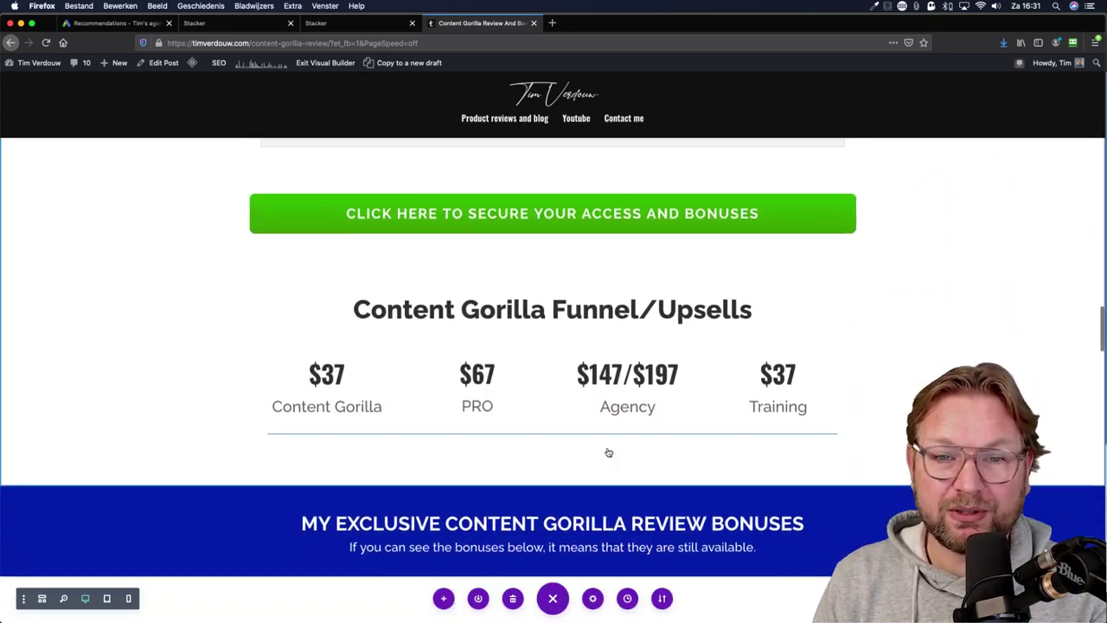
scroll(608, 452, "down", 5)
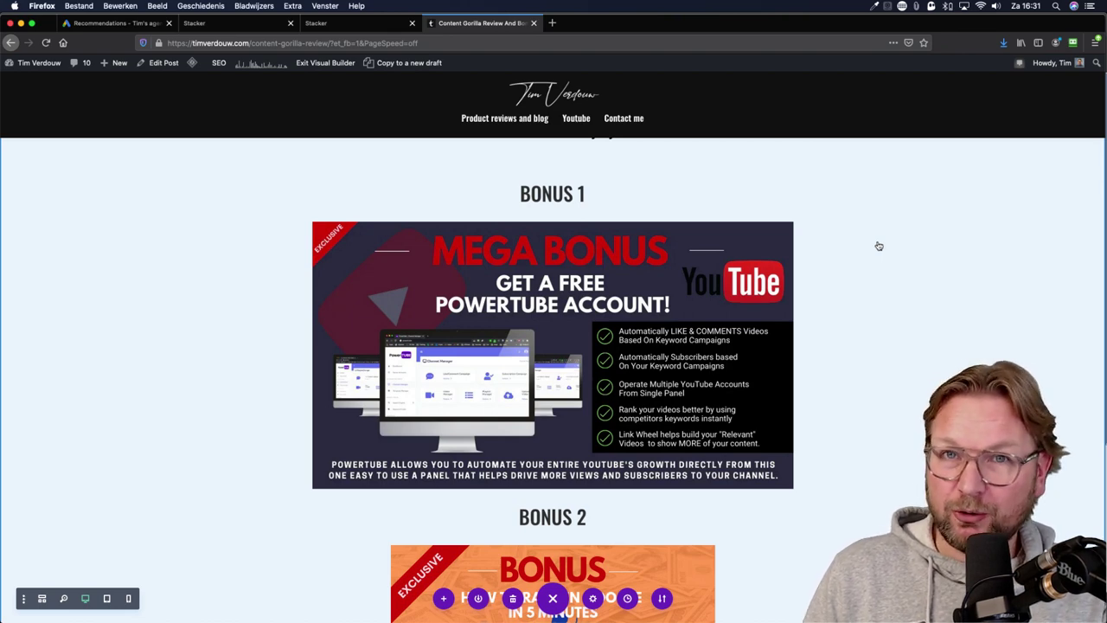
Scroll the review post's bonus list down to Bonus 4 (150,000 PLR articles) and Bonus 5
scroll(843, 235, "down", 1)
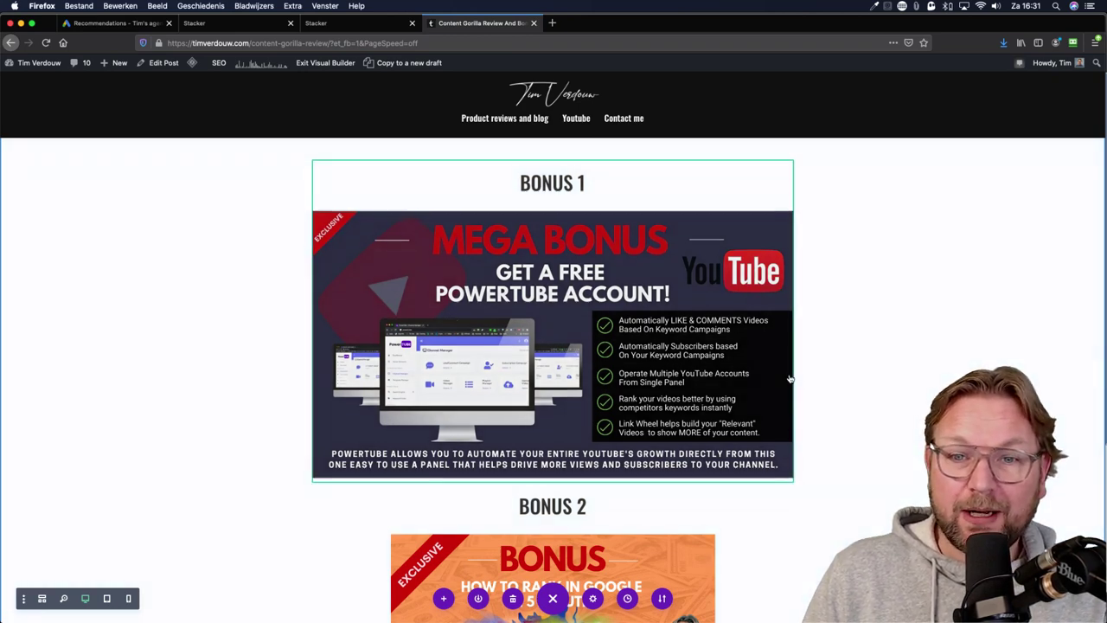
scroll(788, 378, "down", 1)
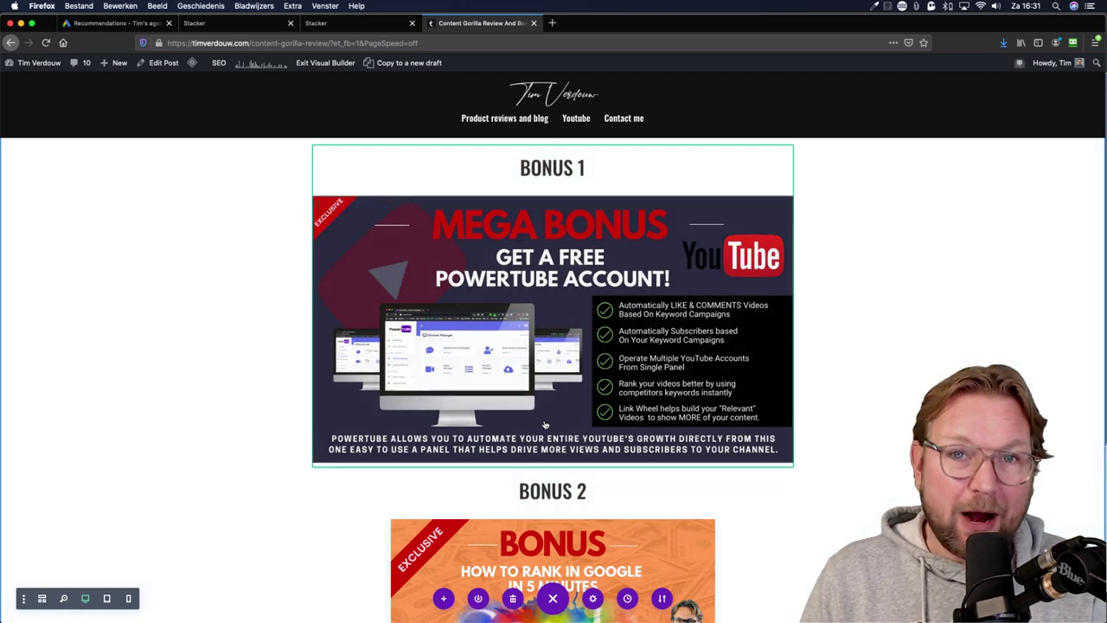
scroll(813, 437, "down", 1)
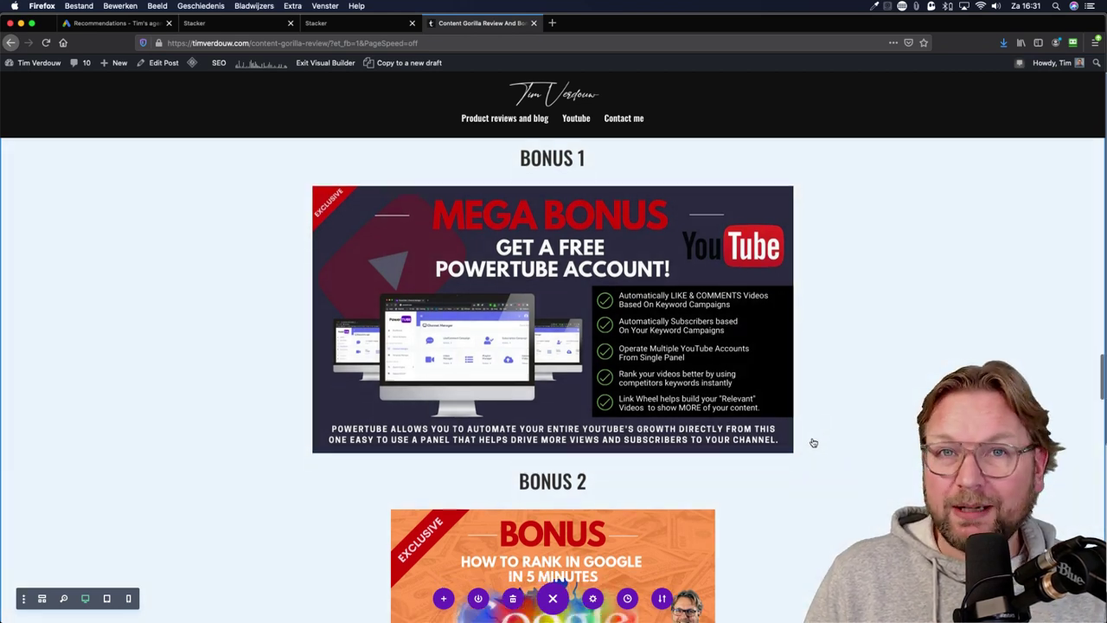
scroll(813, 443, "down", 5)
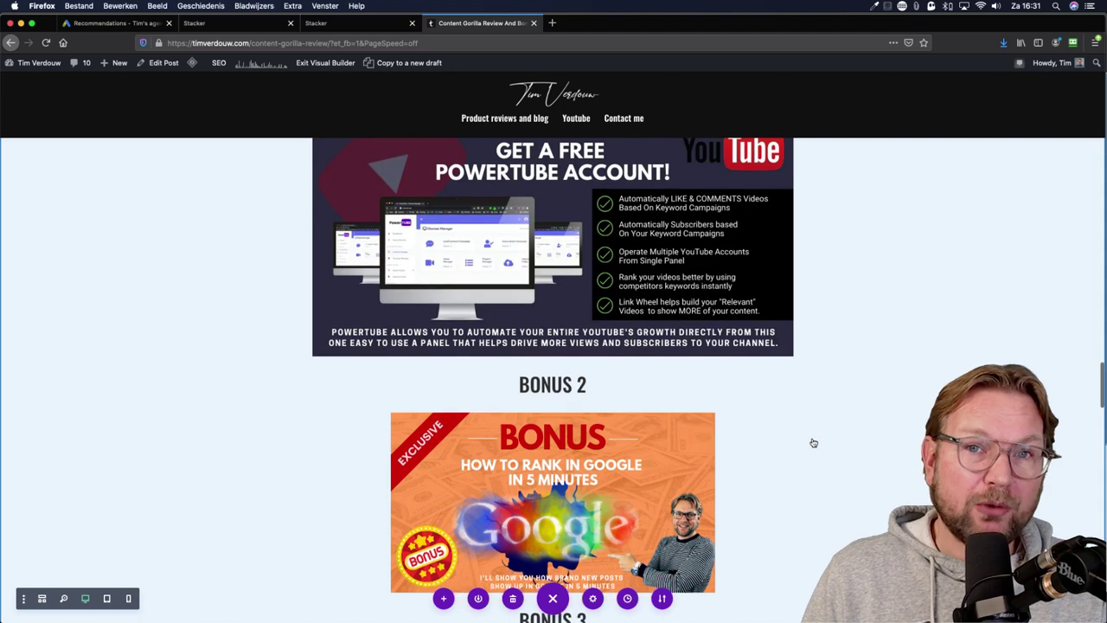
scroll(813, 443, "down", 6)
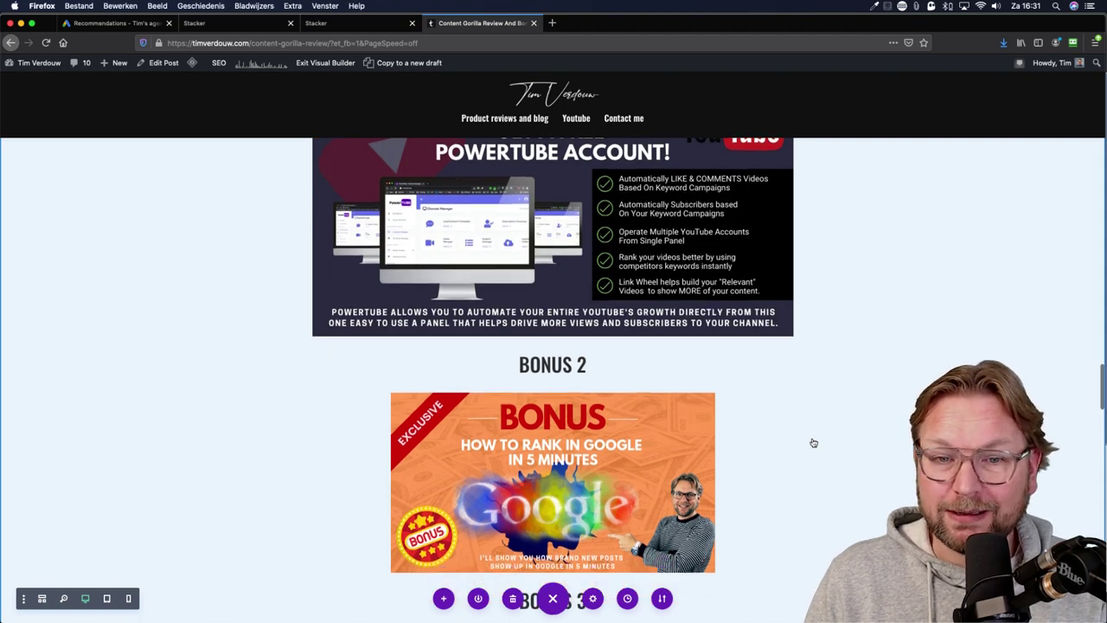
scroll(812, 442, "down", 1)
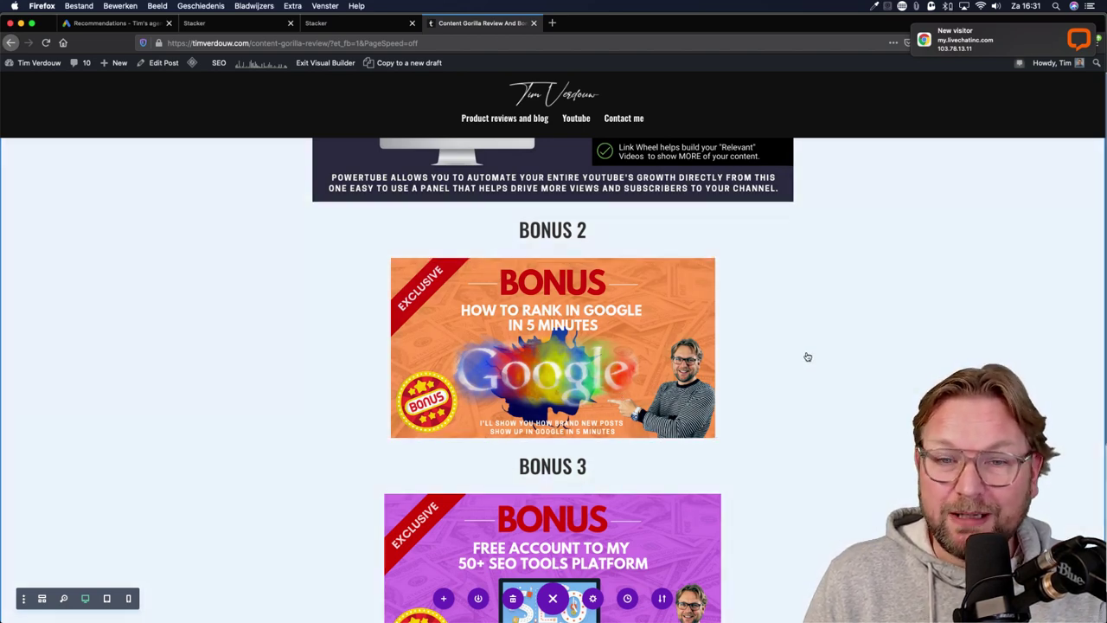
scroll(753, 388, "down", 5)
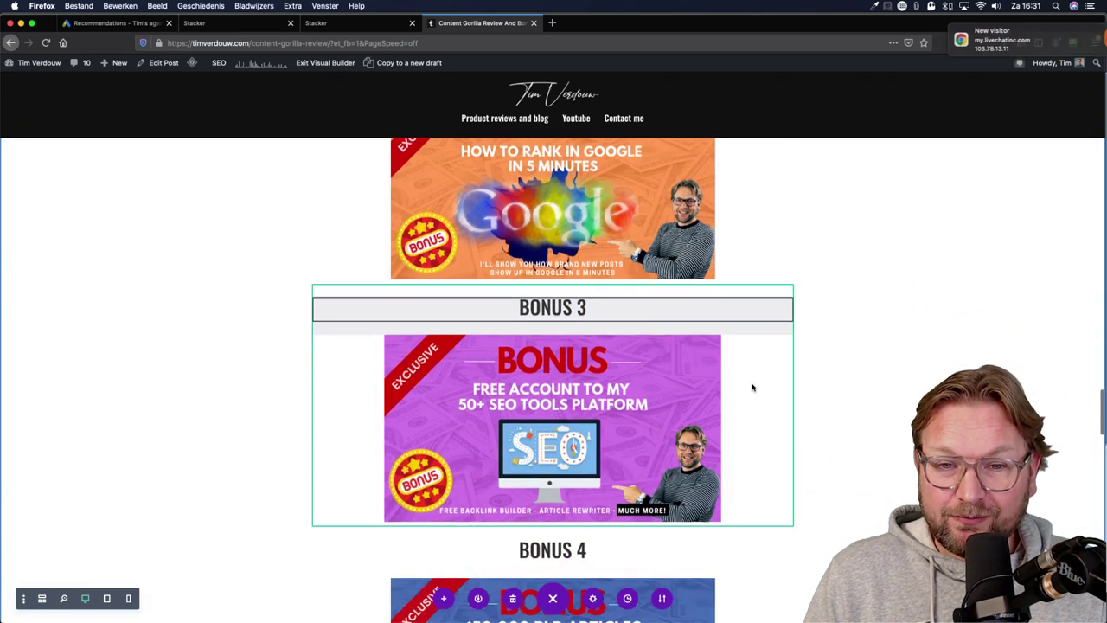
scroll(753, 389, "down", 3)
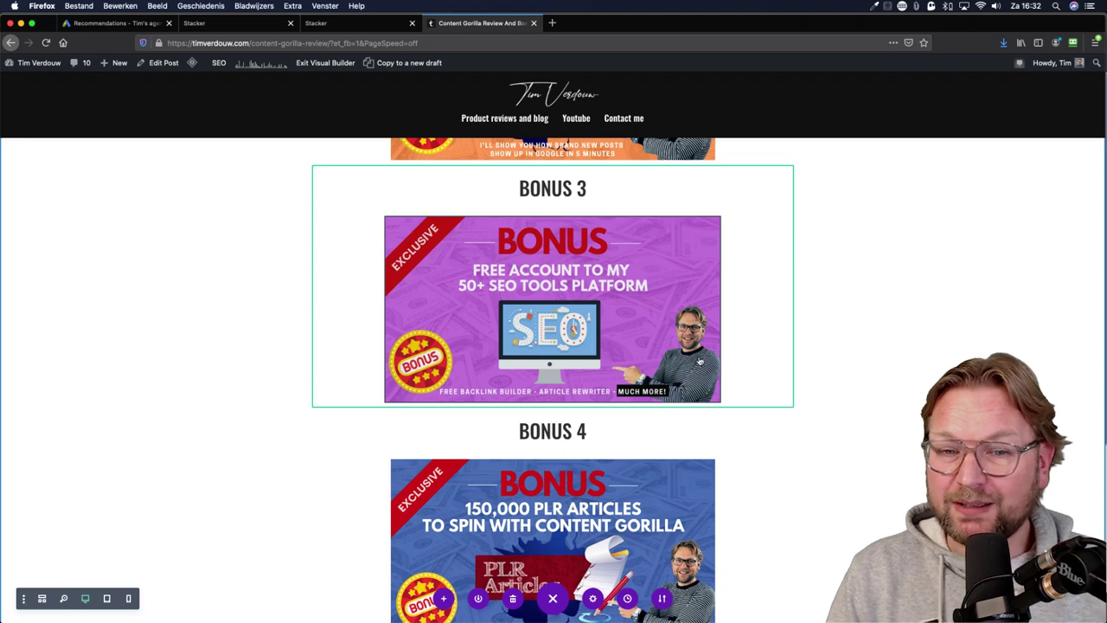
scroll(701, 362, "down", 5)
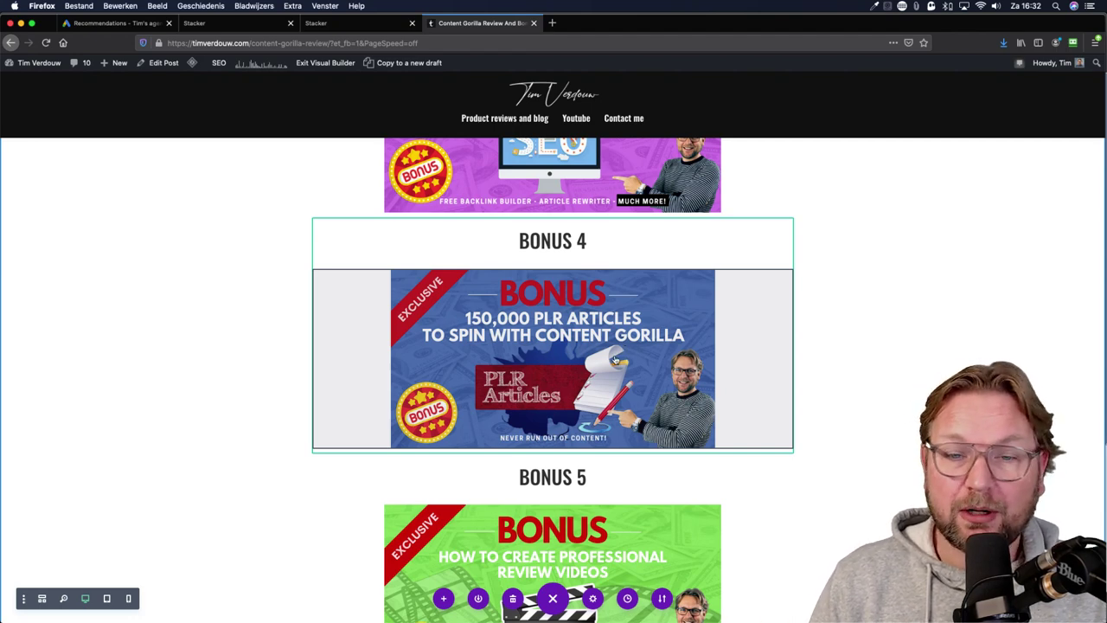
scroll(616, 359, "down", 5)
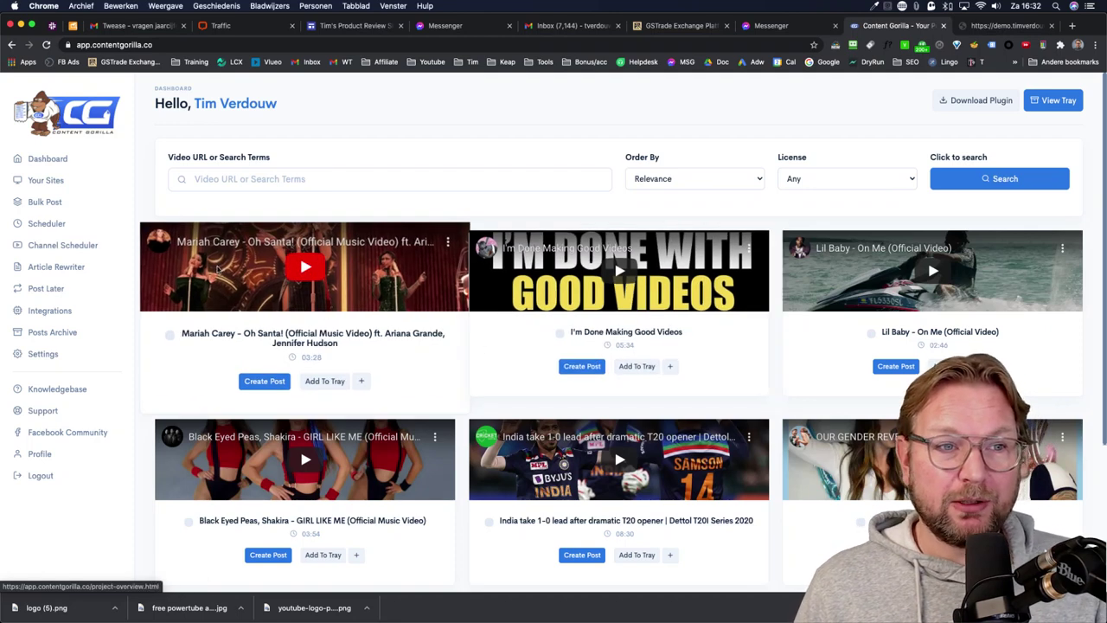
Reload the dashboard, then open Your Sites to list the connected WordPress demo site
left_click(58, 163)
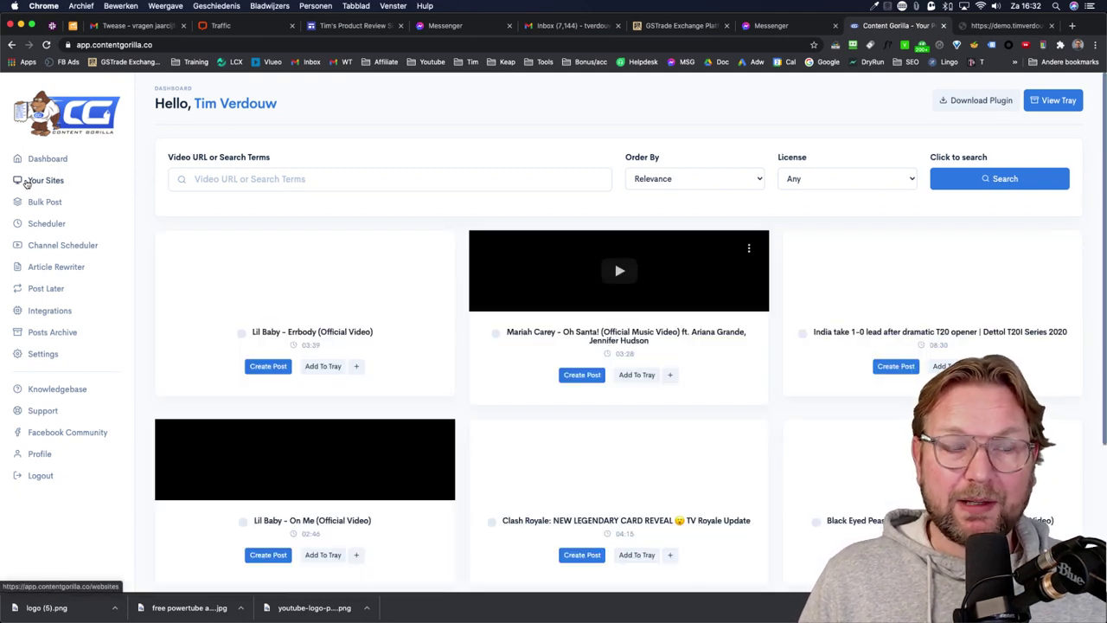
left_click(39, 180)
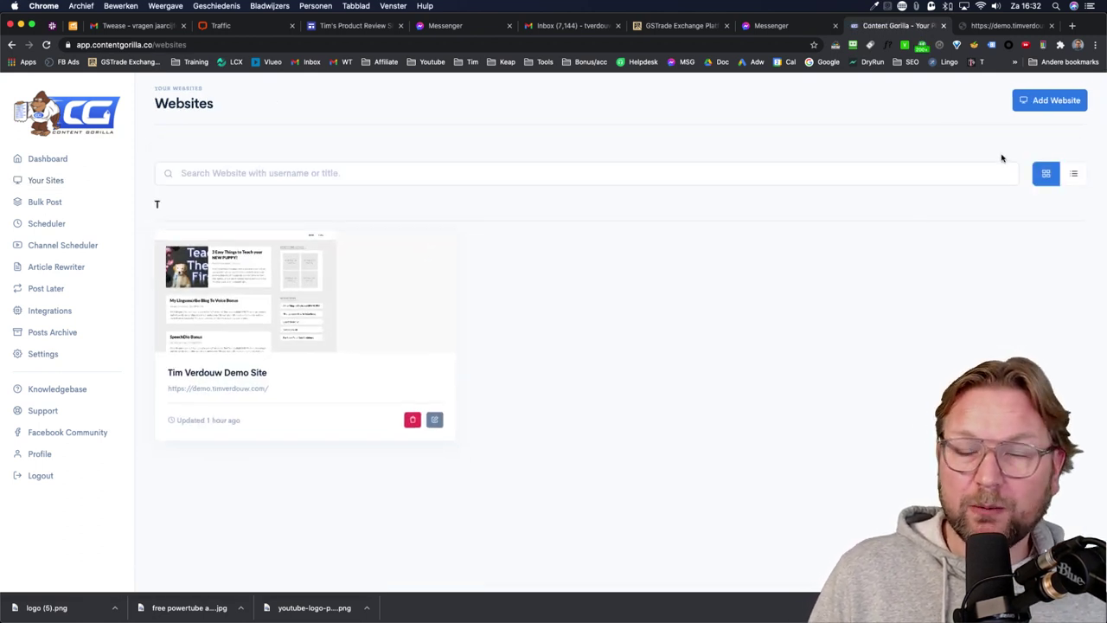
Close the Connect Website form unused and open the Facebook, Twitter and LinkedIn Integrations page
left_click(1041, 100)
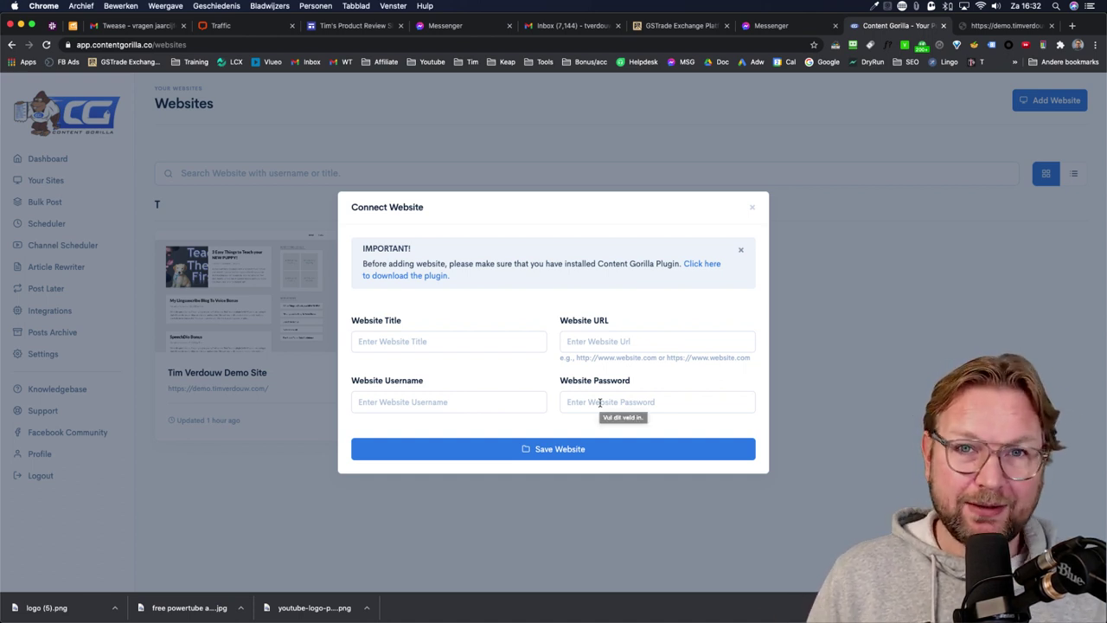
left_click(751, 207)
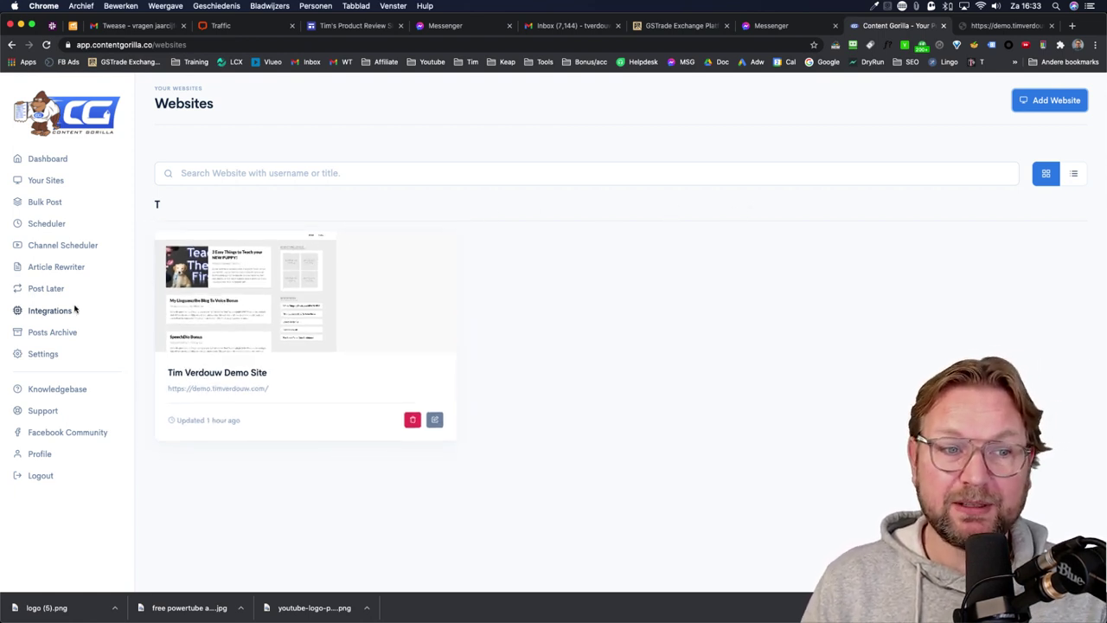
left_click(48, 313)
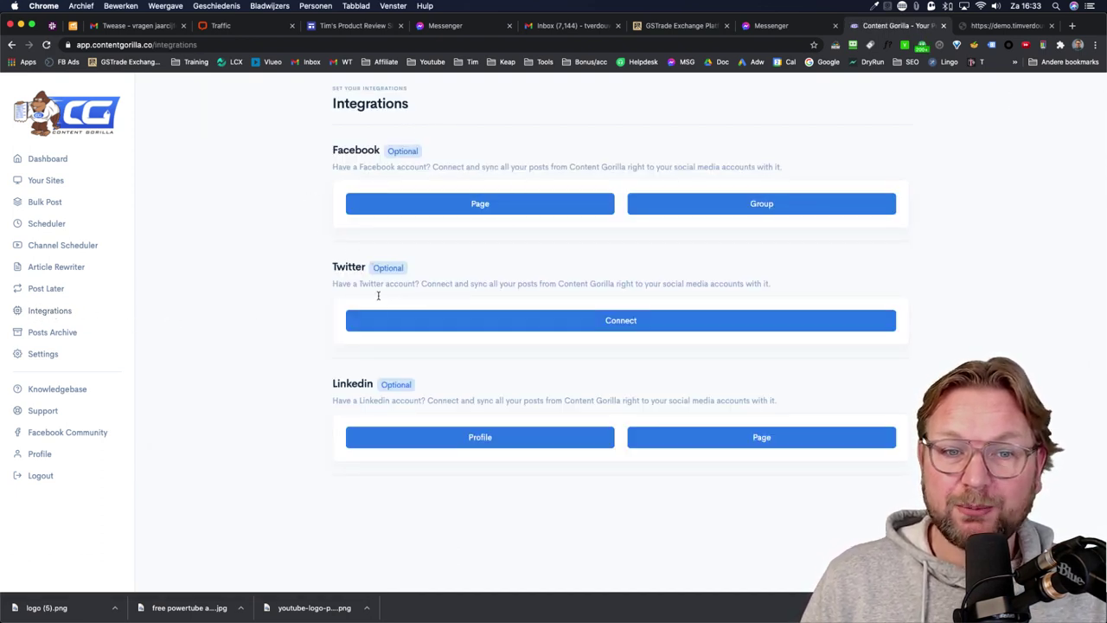
Return to the dashboard and focus the Video URL or Search Terms field
left_click(48, 161)
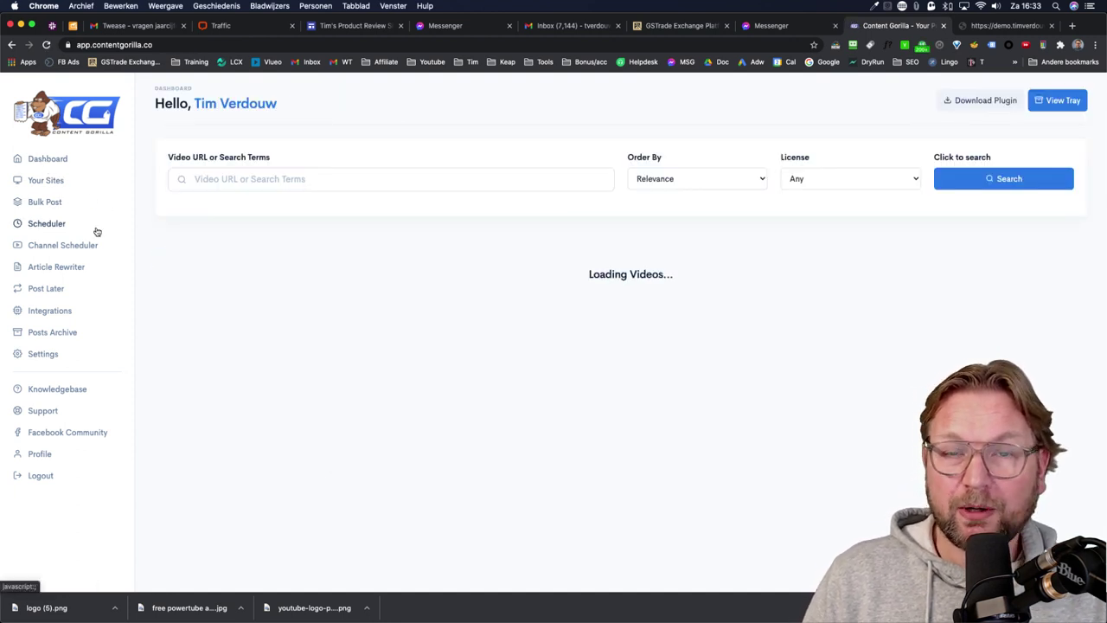
left_click(321, 183)
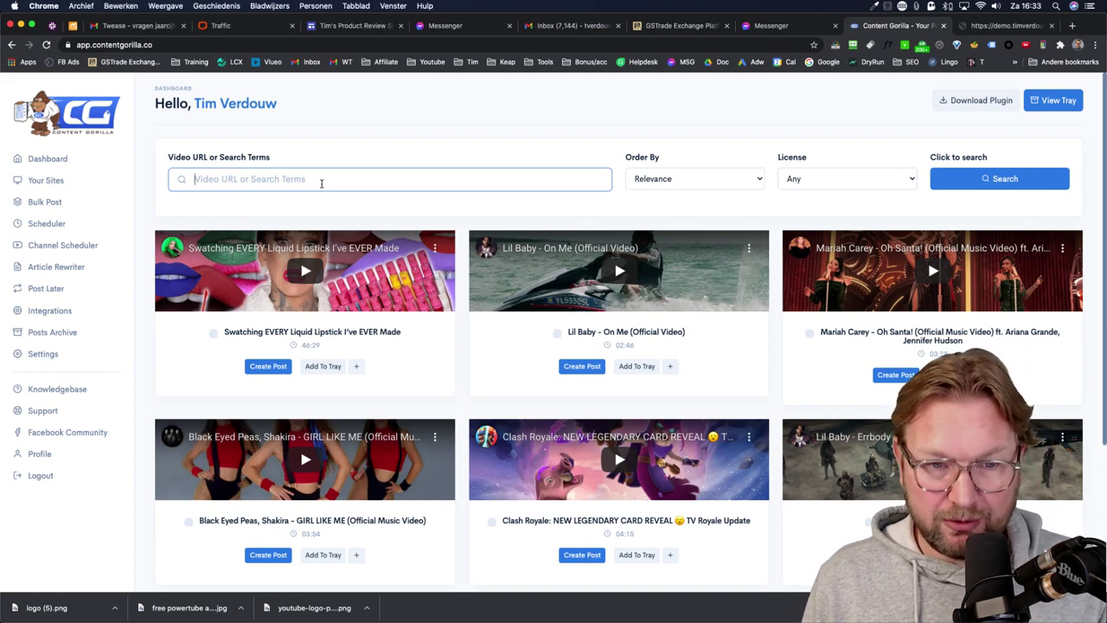
Search for 'dog training' videos, dismissing the suggestions list first
type("\"d")
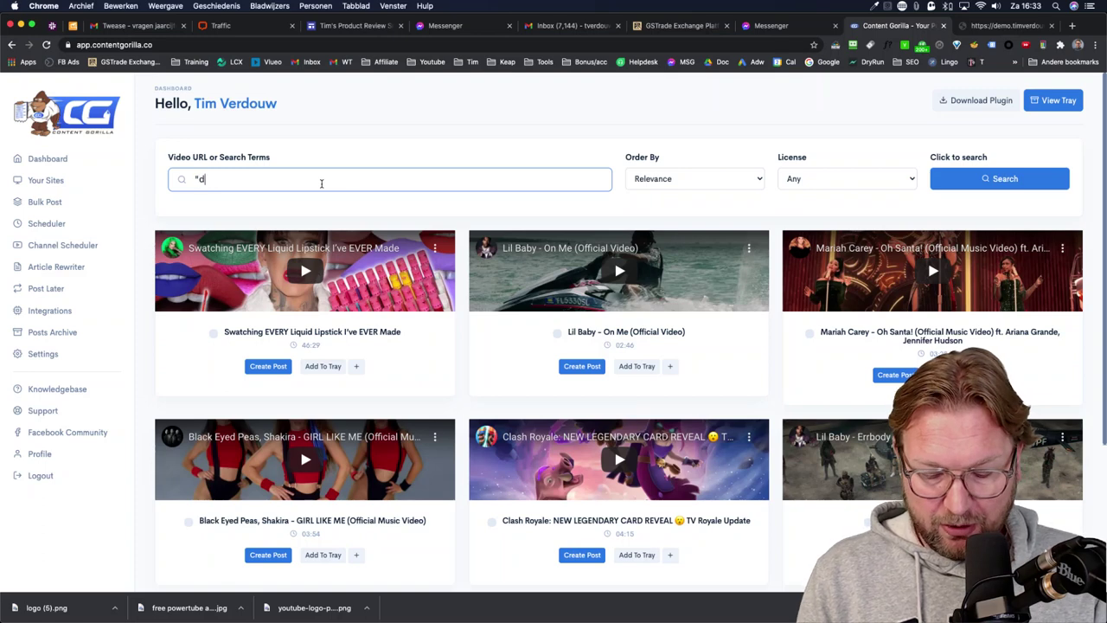
type("og training\"")
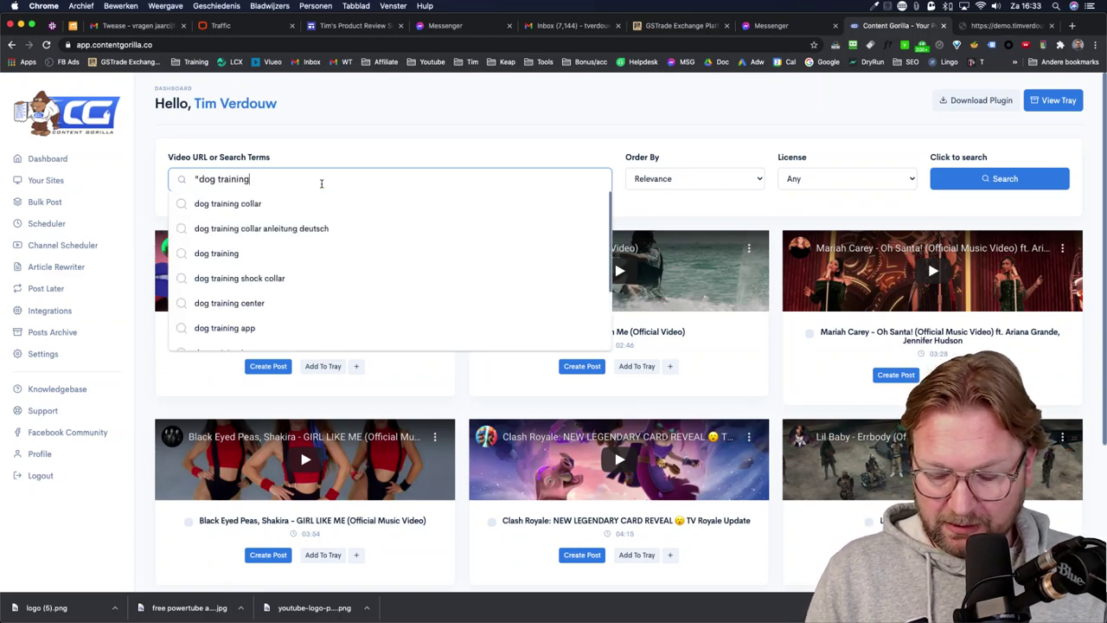
left_click(394, 151)
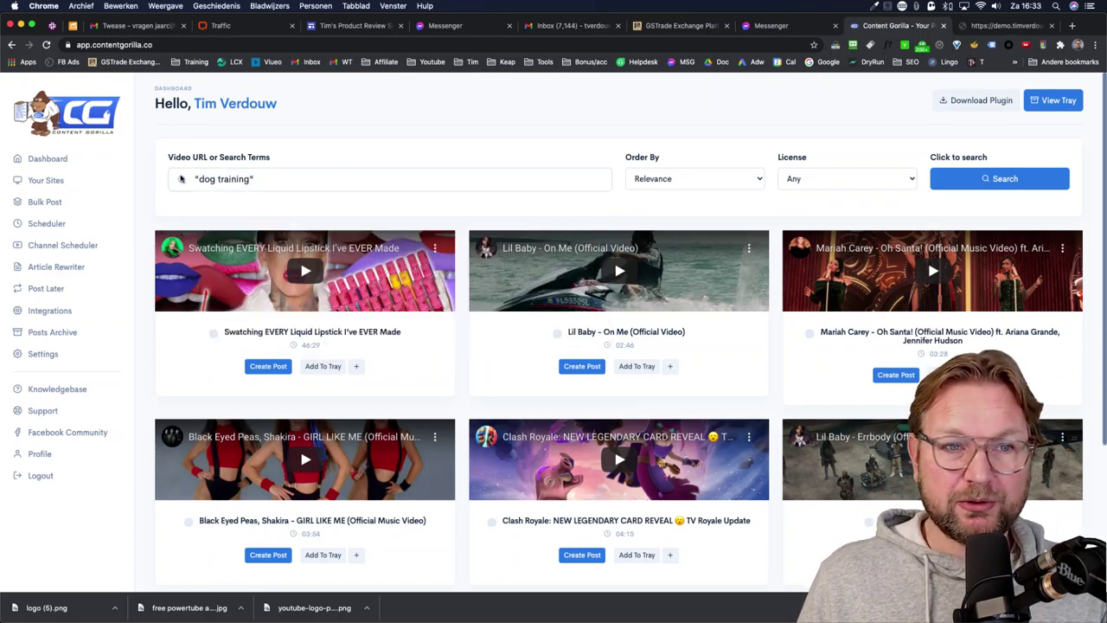
left_click(1007, 181)
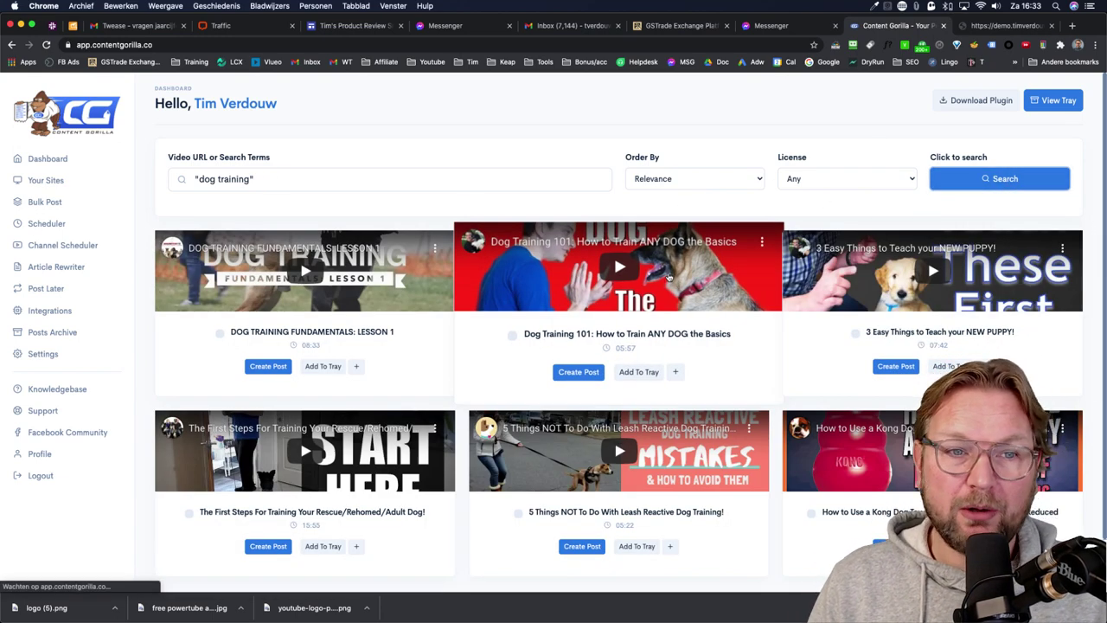
Load the next results page and preview the STOP Jumping Up and Aggressive Dog Training videos
scroll(677, 282, "down", 2)
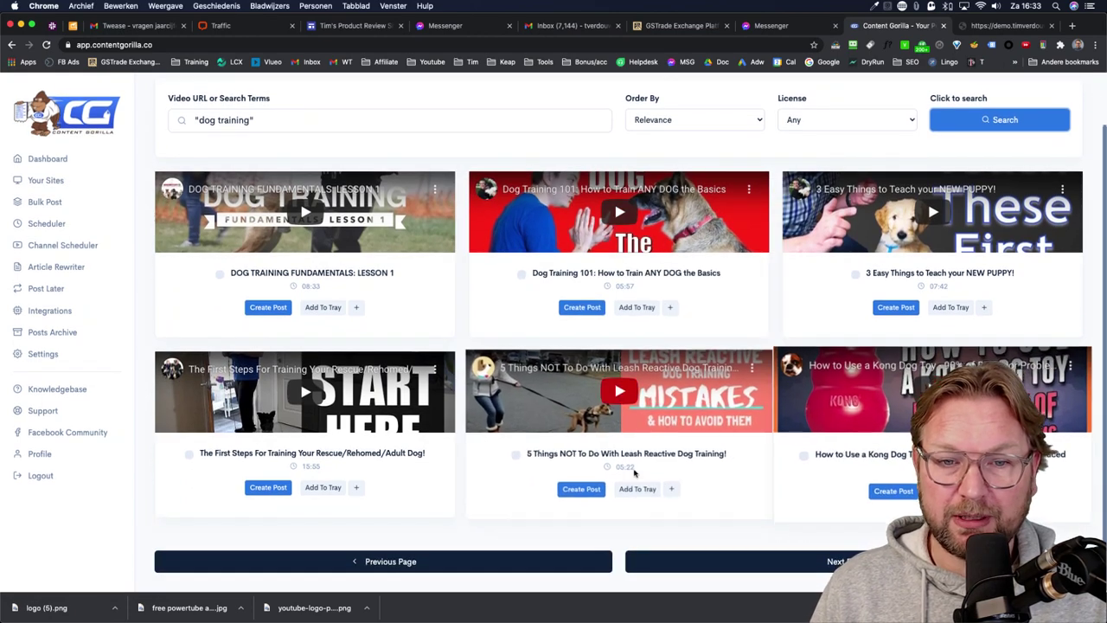
left_click(826, 562)
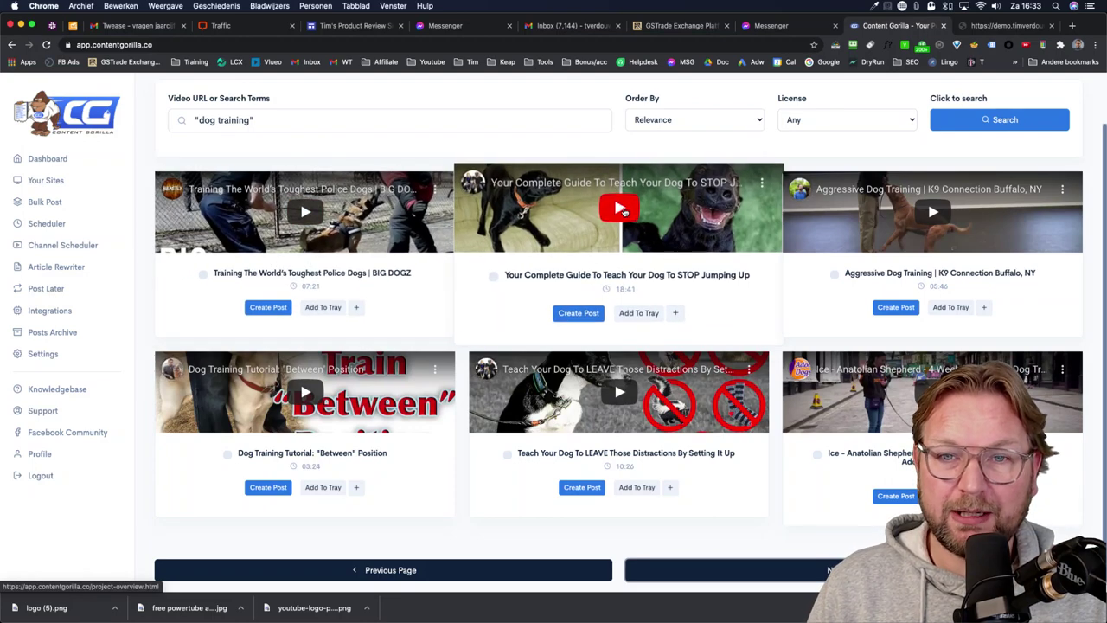
left_click(630, 209)
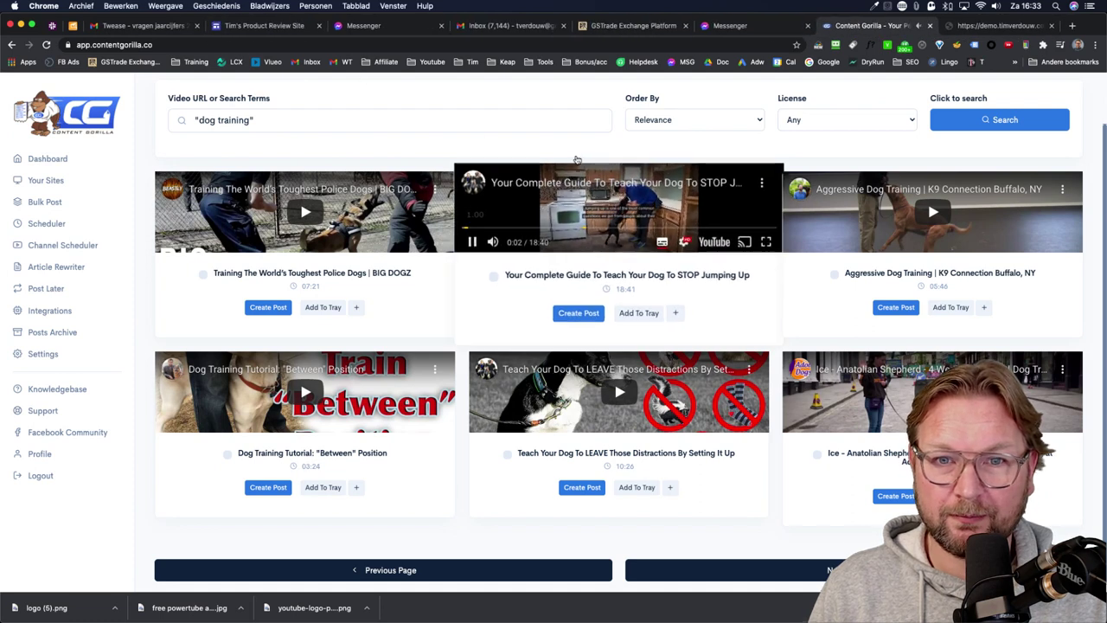
left_click(472, 241)
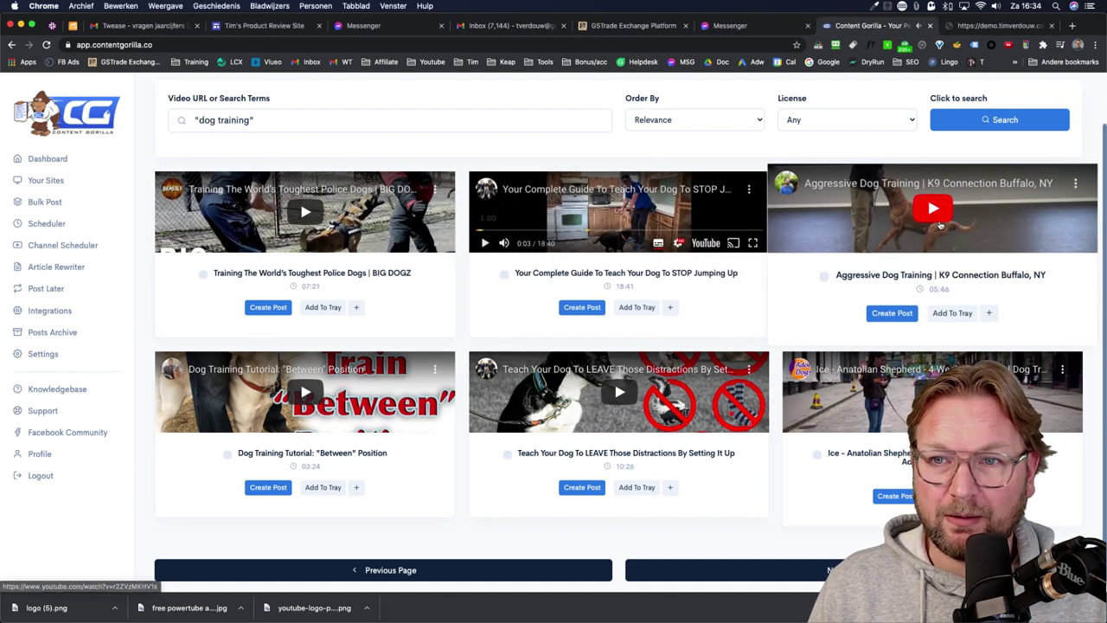
left_click(932, 211)
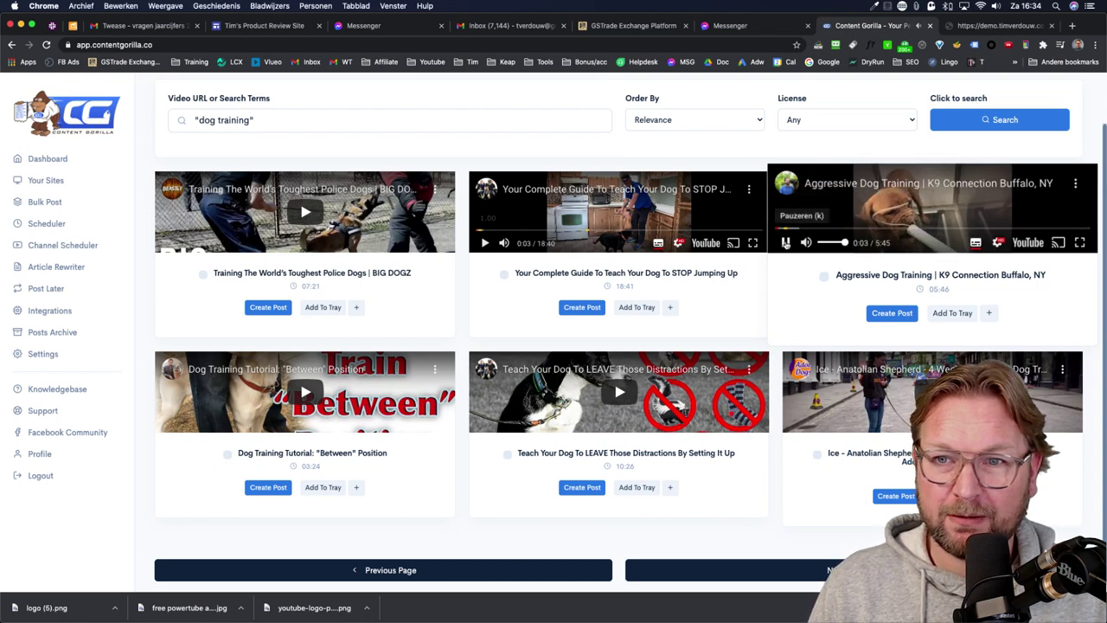
scroll(636, 329, "down", 1)
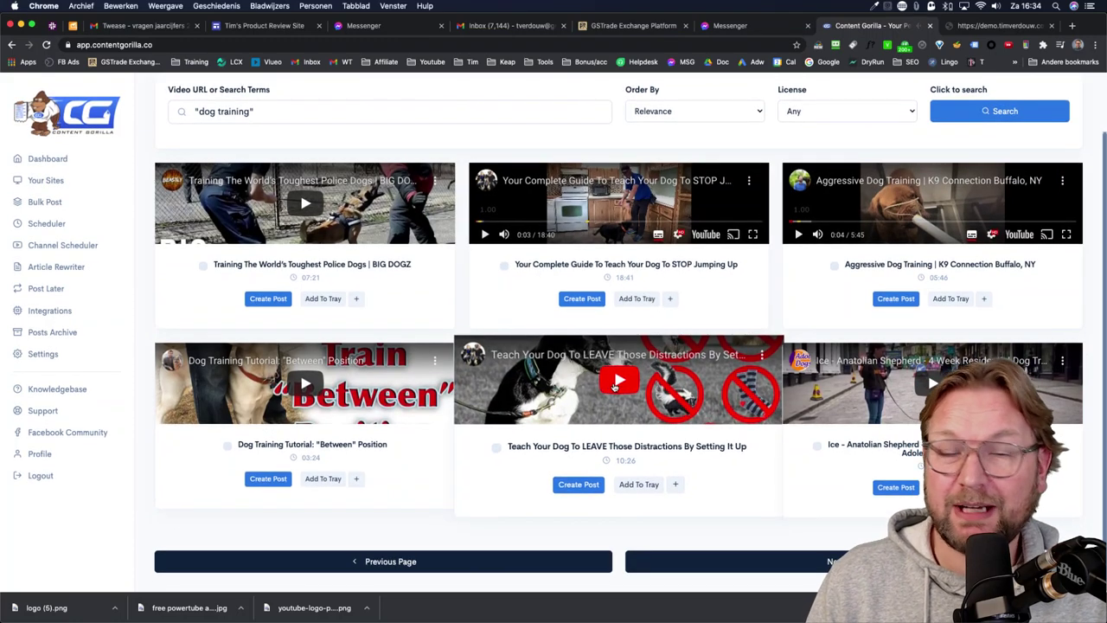
Preview LEAVE Those Distractions, then page on and create a post from NAKED DOG TRAINING
left_click(620, 382)
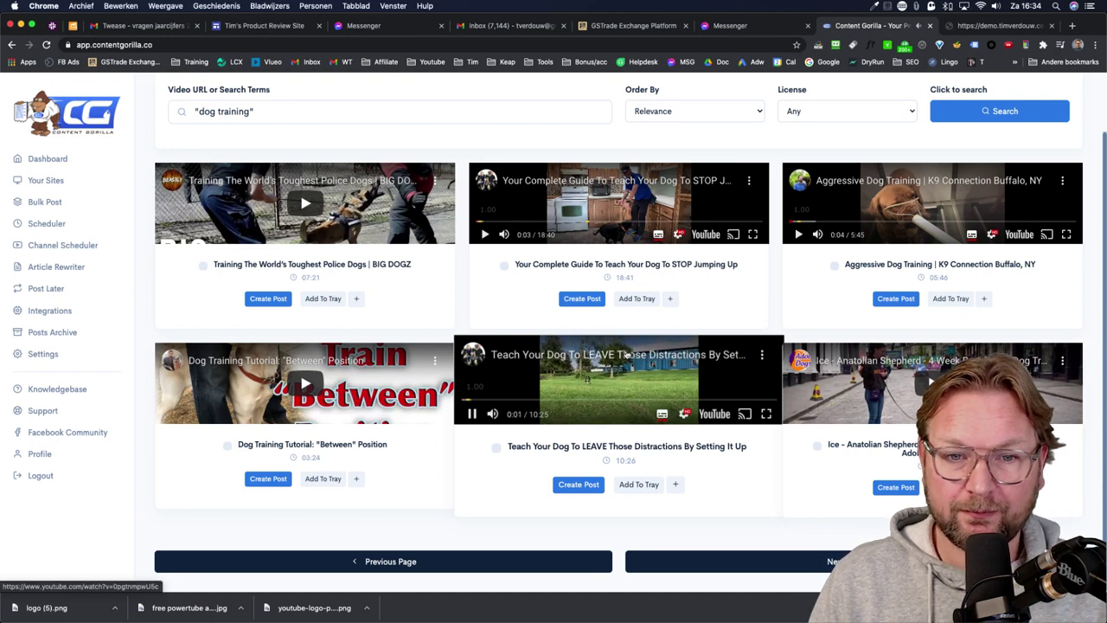
left_click(470, 413)
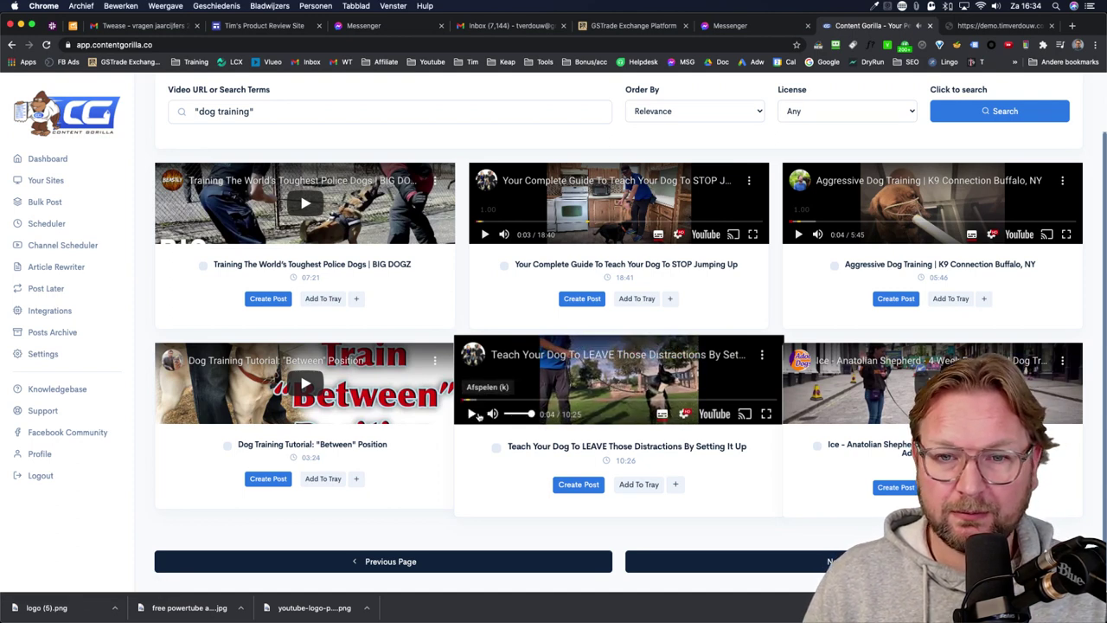
left_click(744, 561)
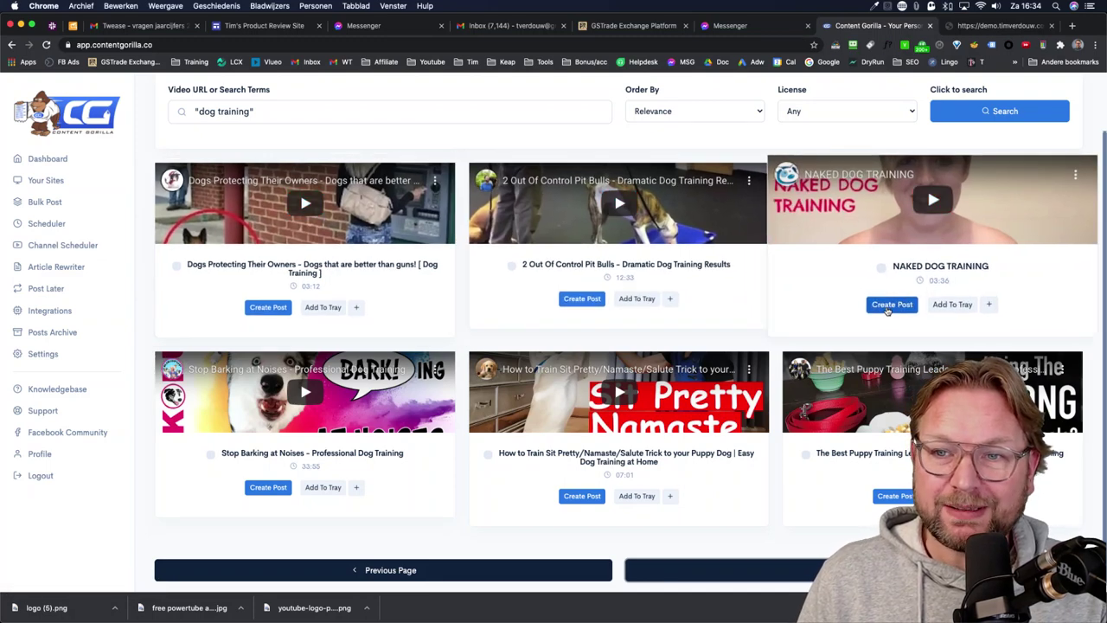
left_click(888, 307)
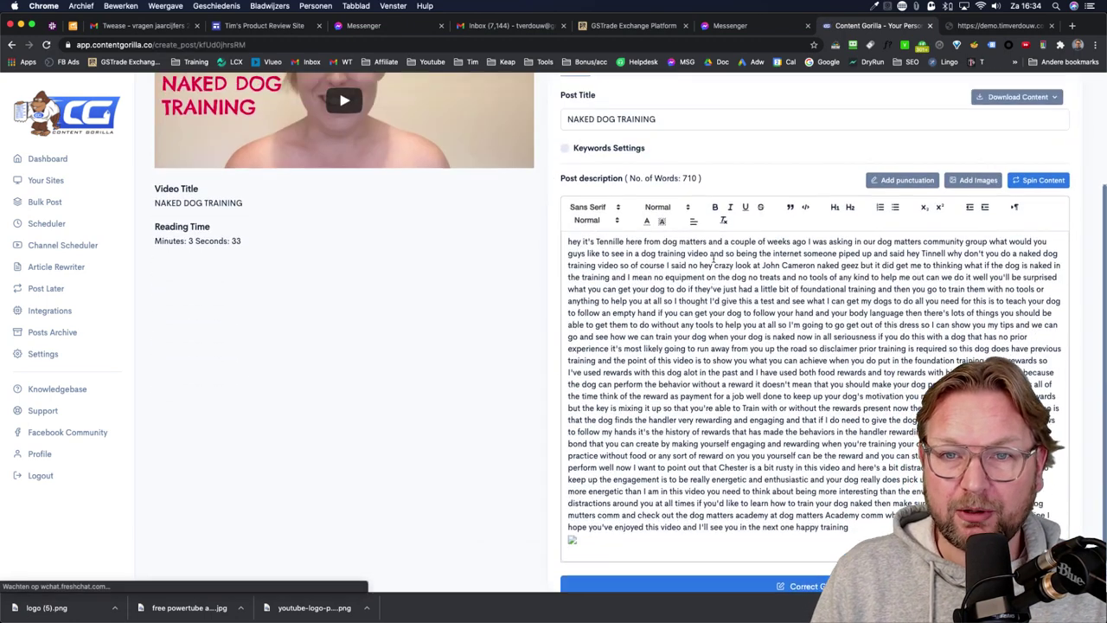
Review the NAKED DOG TRAINING draft and select its entire transcript description
scroll(714, 257, "up", 2)
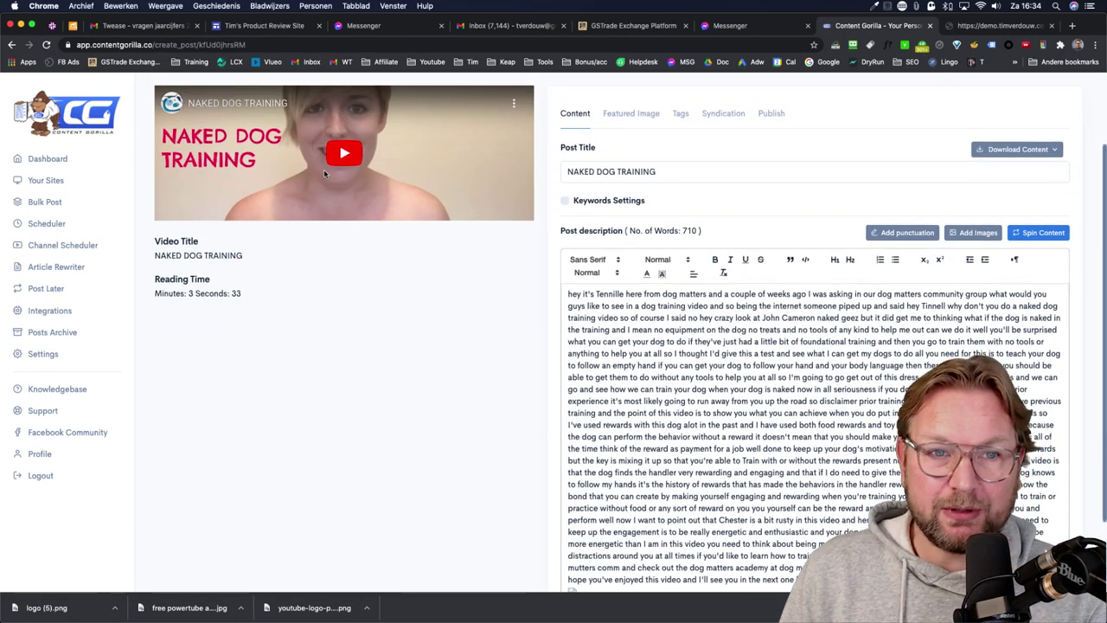
scroll(324, 174, "up", 2)
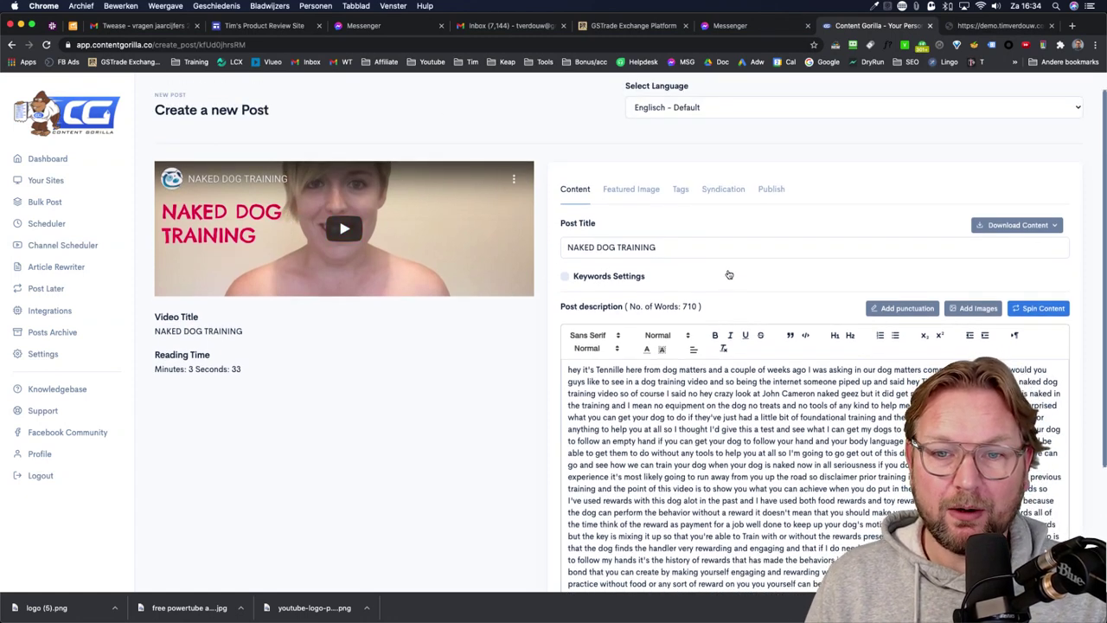
scroll(729, 274, "down", 5)
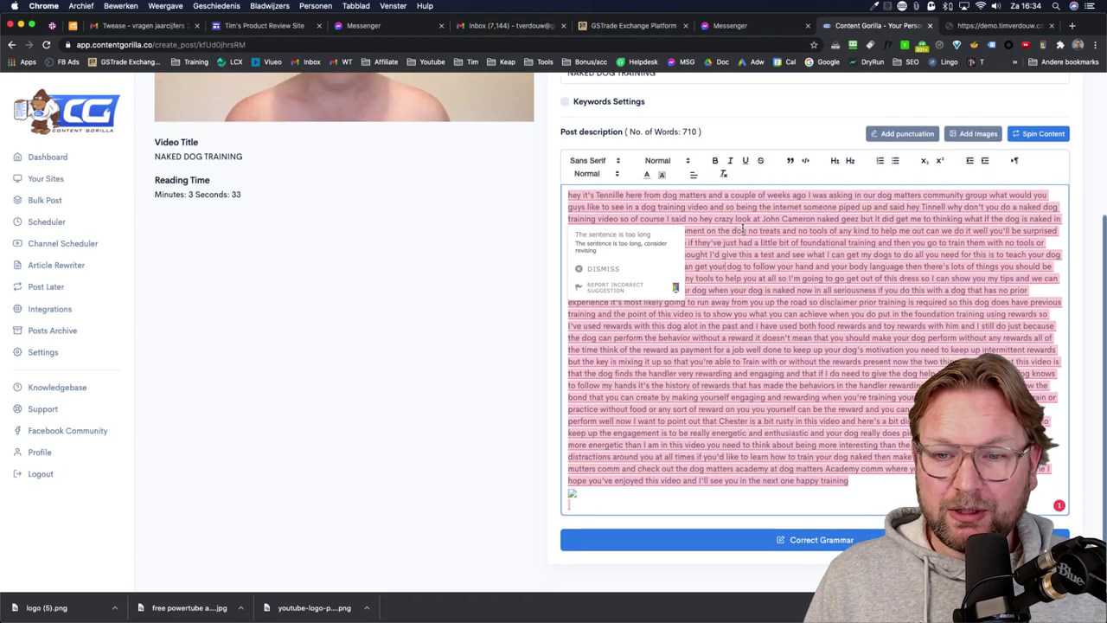
scroll(700, 276, "up", 3)
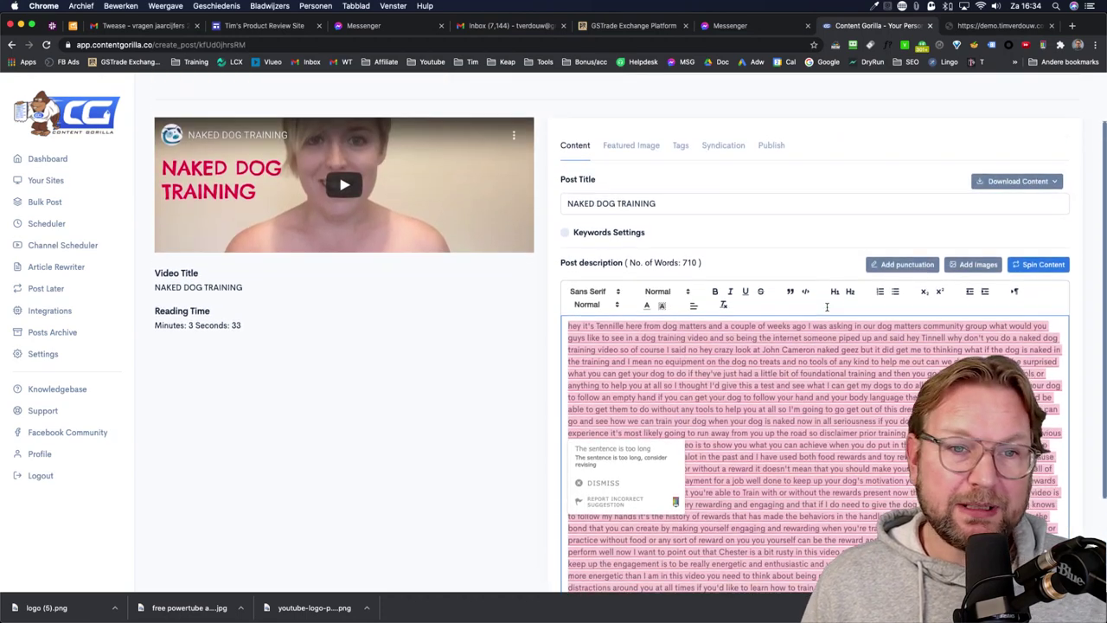
left_click(780, 346)
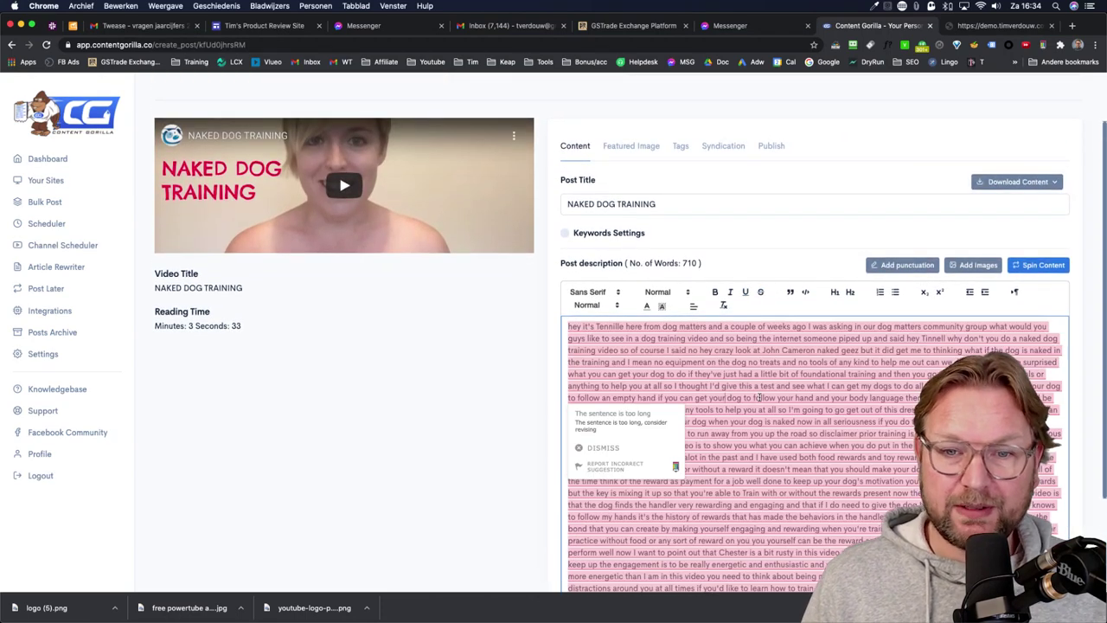
key("super+a")
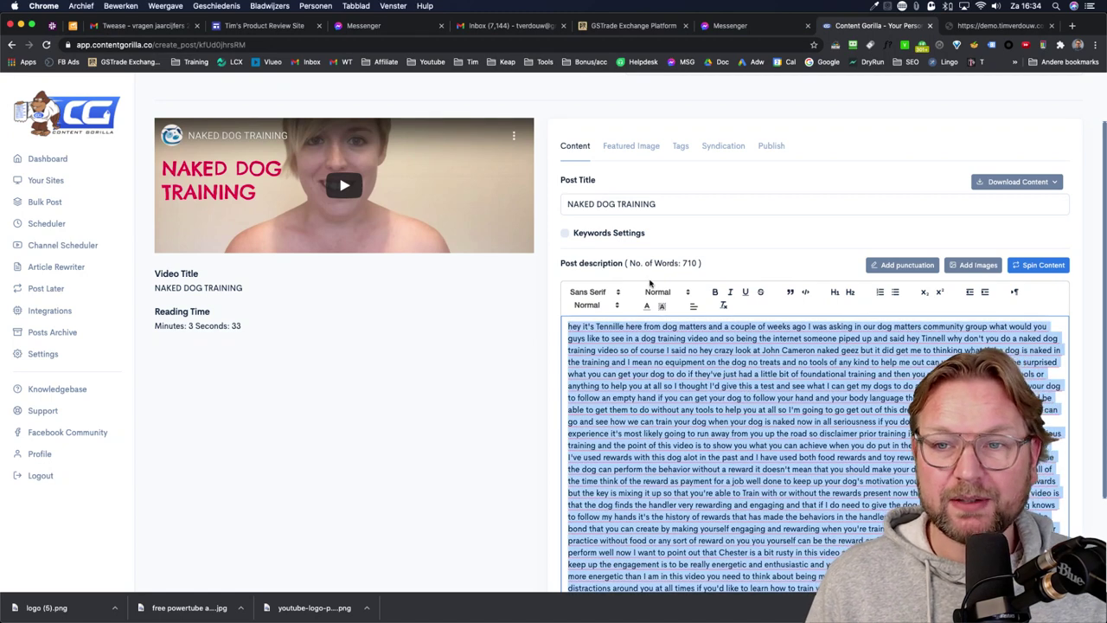
scroll(712, 238, "down", 2)
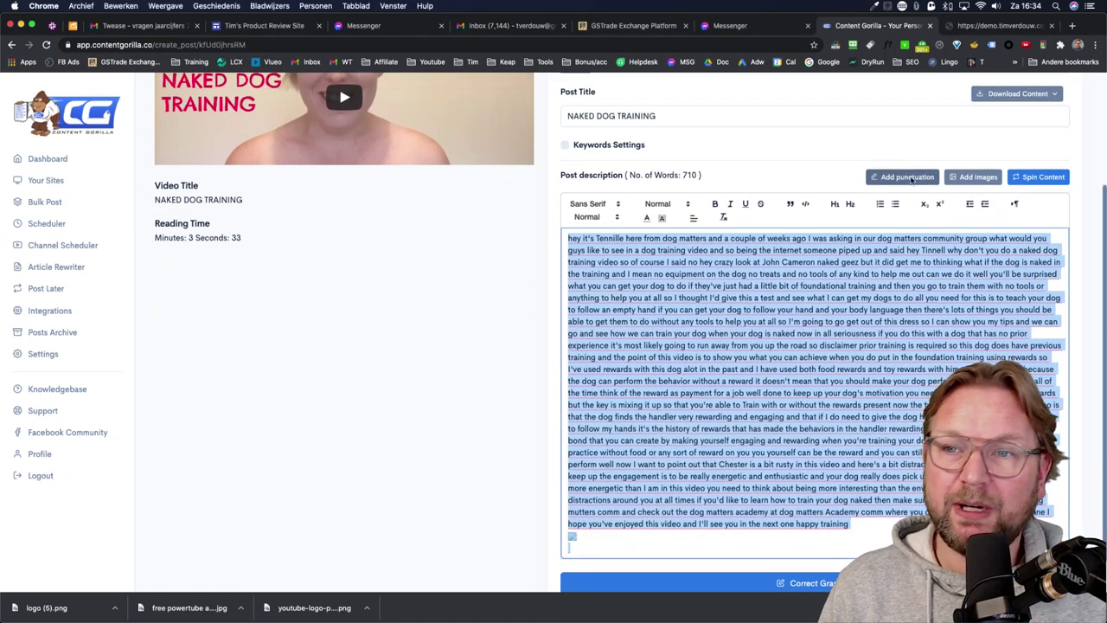
Add punctuation to the transcript description
left_click(896, 178)
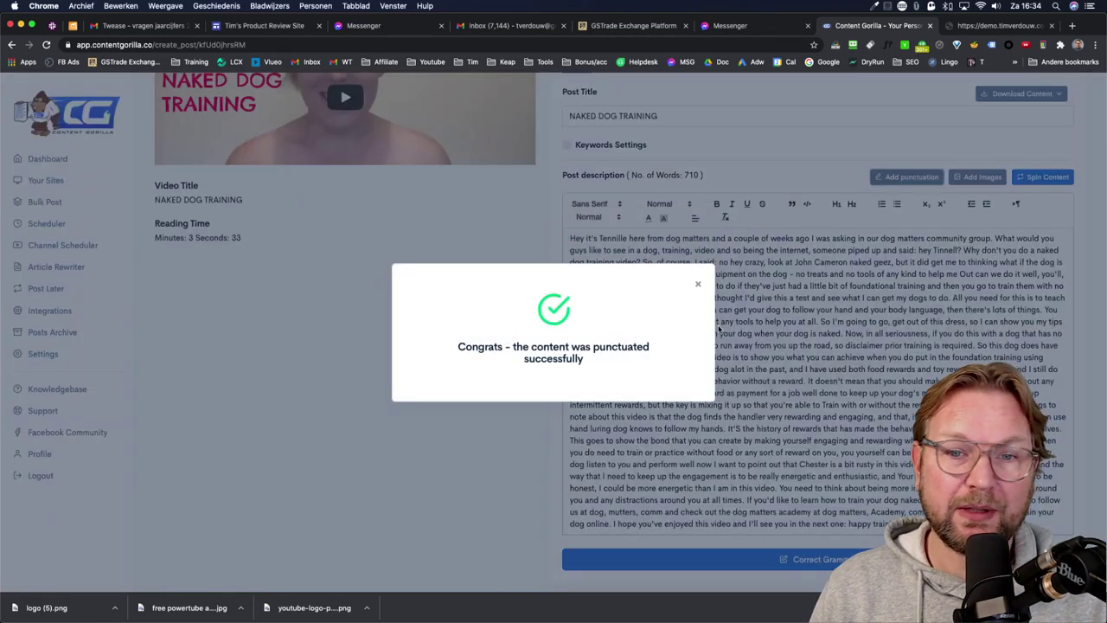
left_click(700, 286)
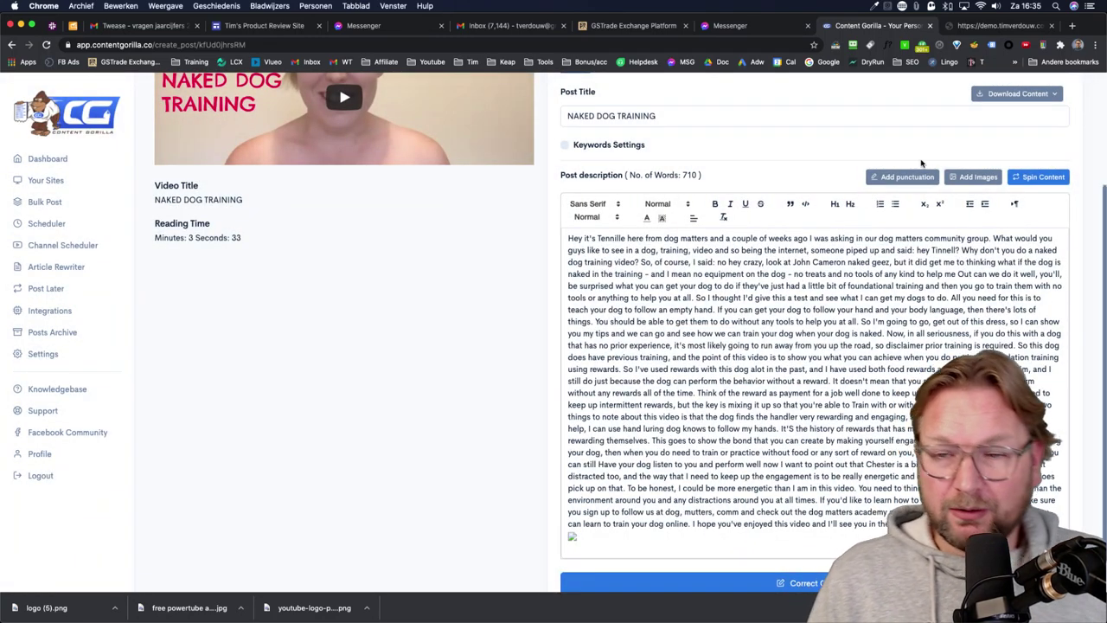
scroll(761, 363, "down", 1)
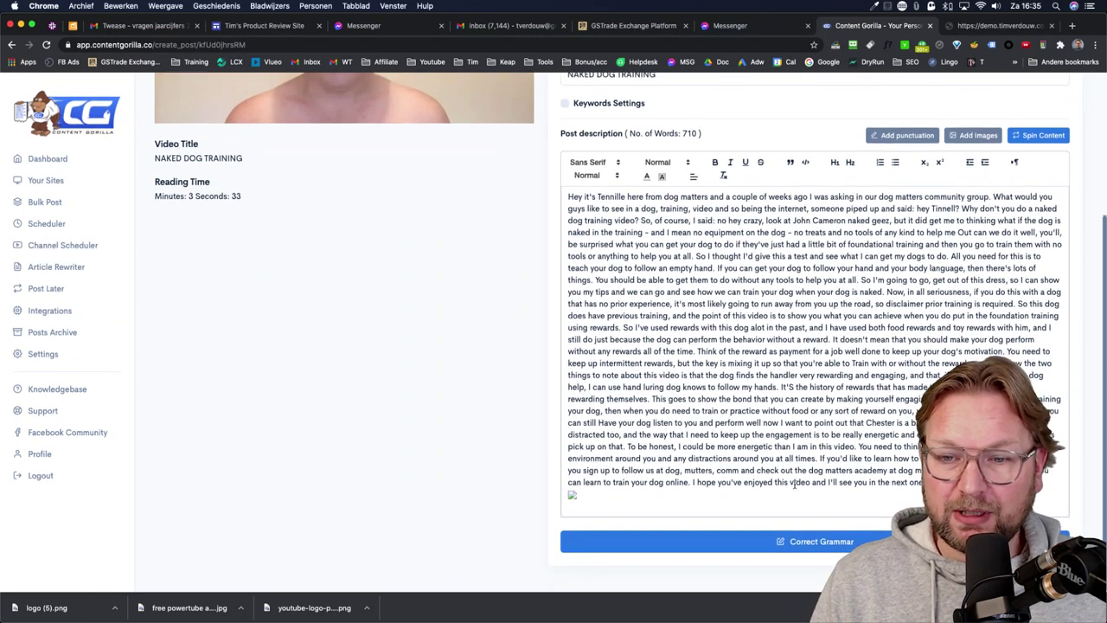
Select the punctuated description and fix its grammar errors
left_click_drag(680, 509, 568, 194)
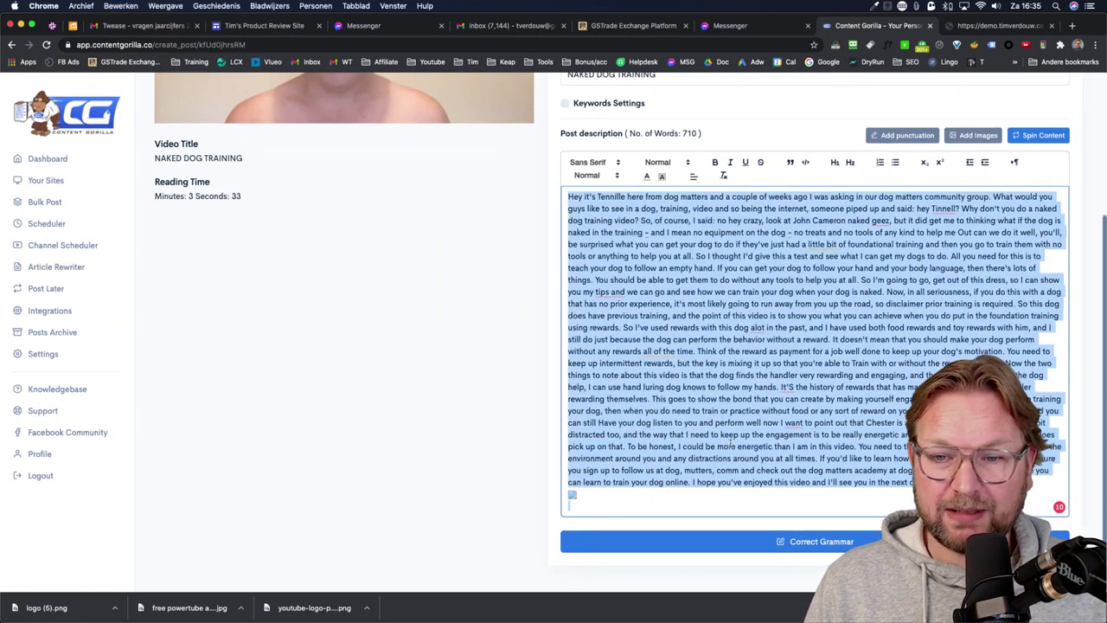
left_click(826, 536)
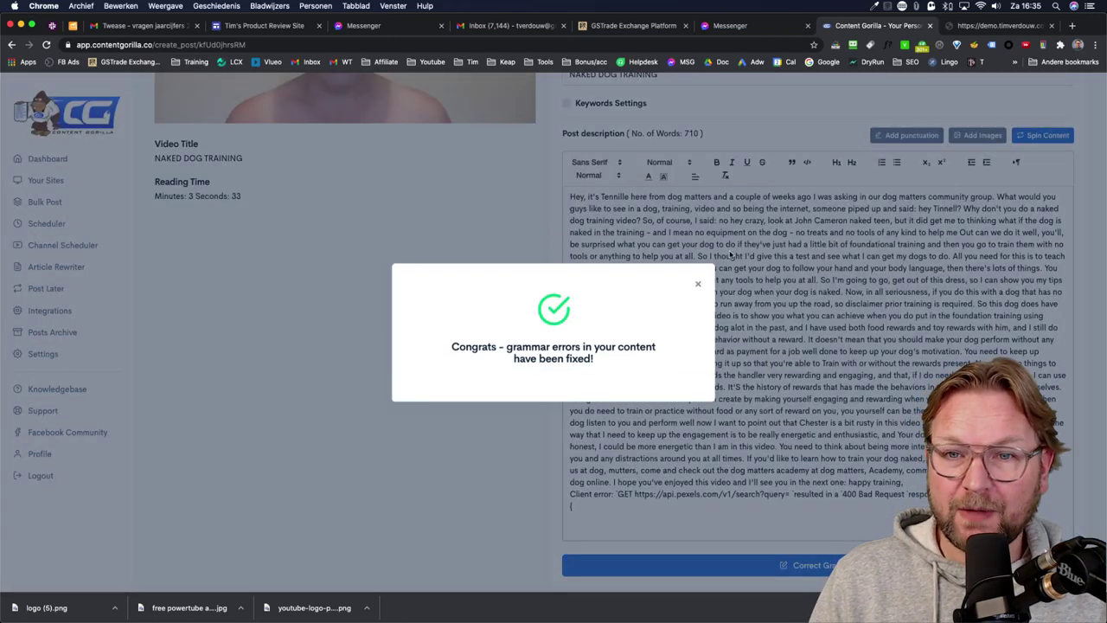
left_click(699, 285)
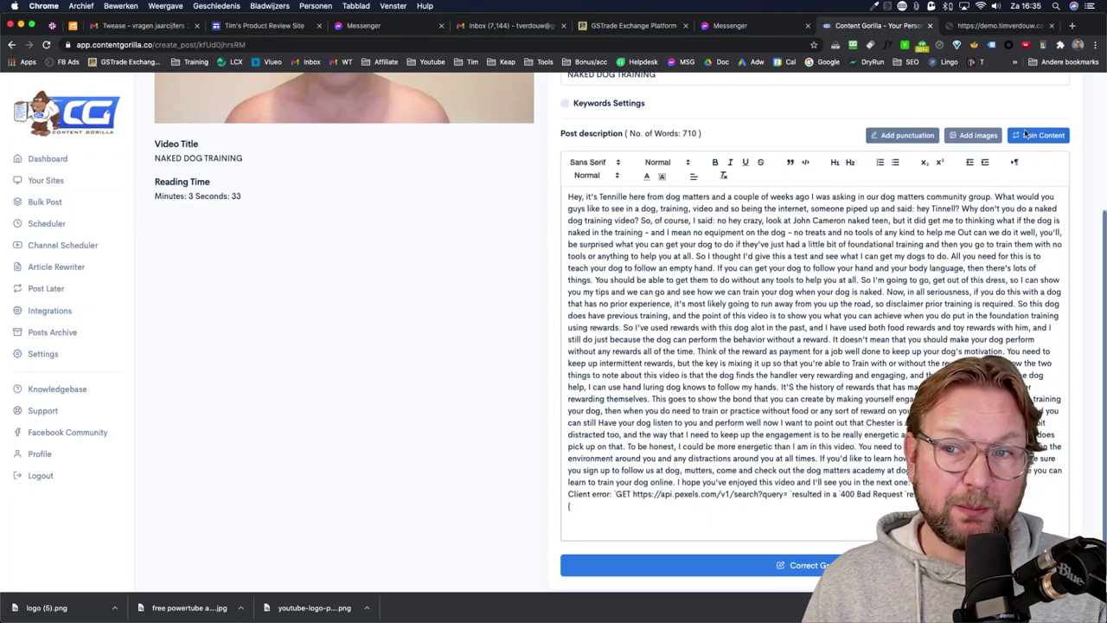
scroll(597, 337, "up", 5)
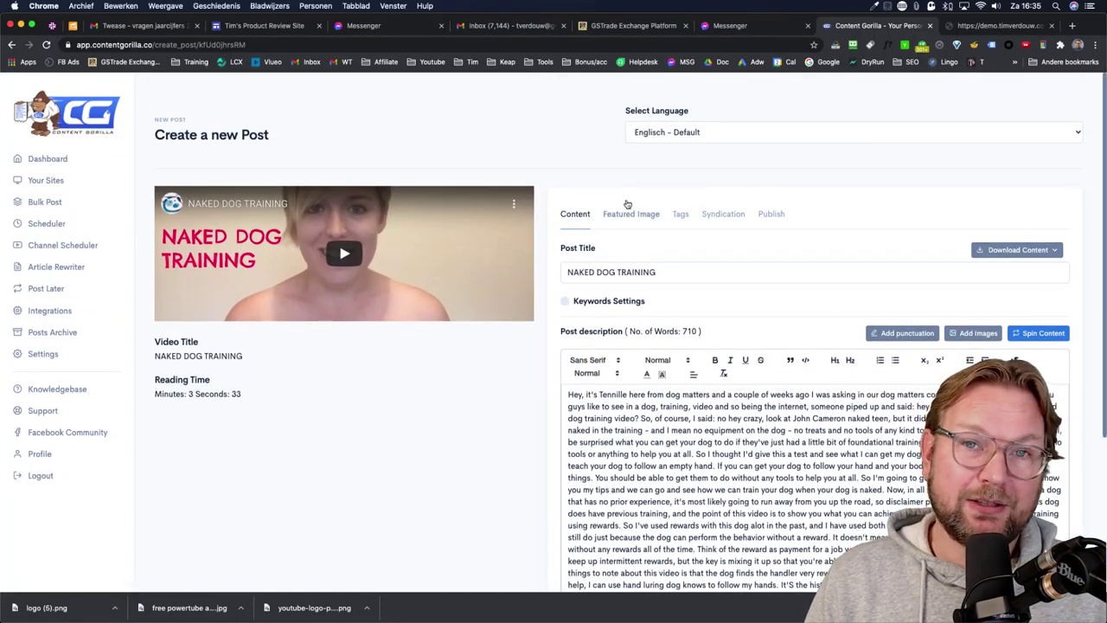
Check the post's featured image, generated tags and syndication options, then go to Publish
left_click(636, 216)
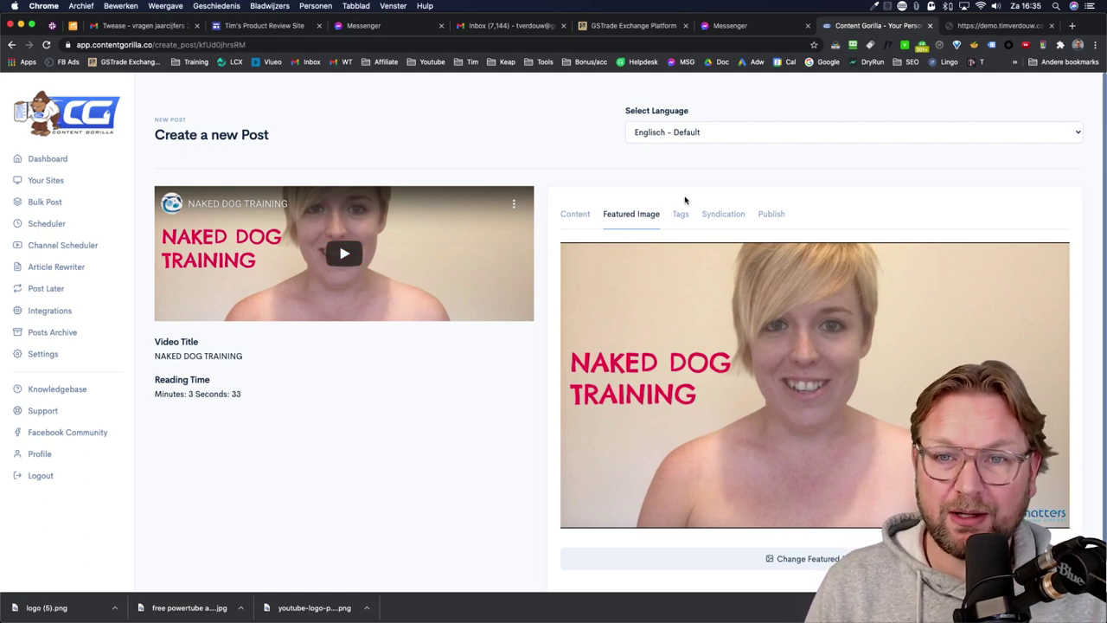
left_click(680, 215)
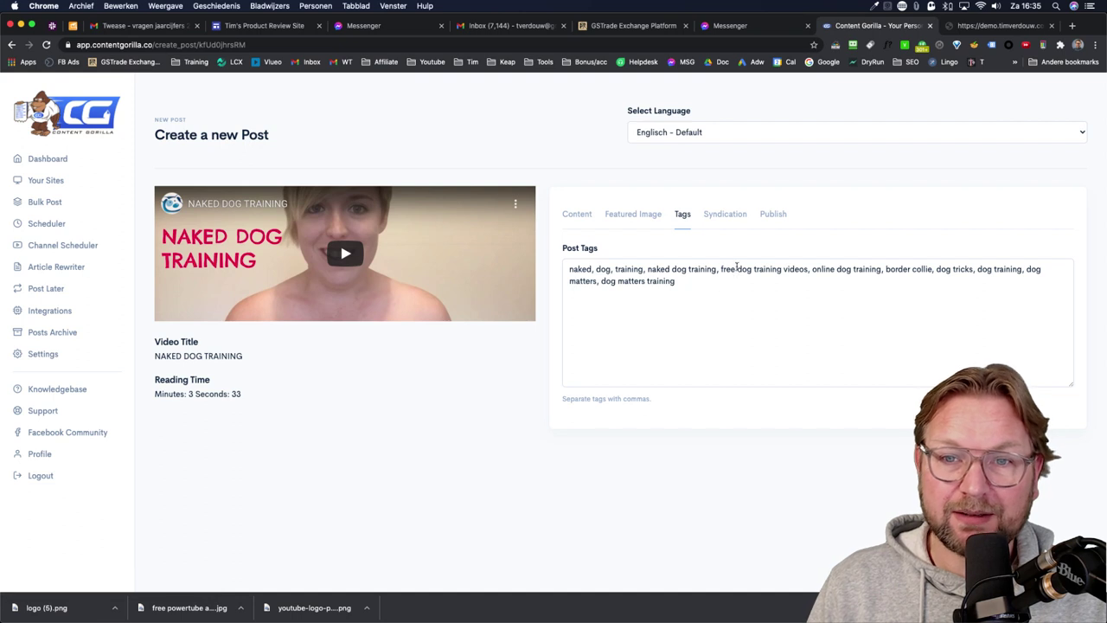
left_click(727, 218)
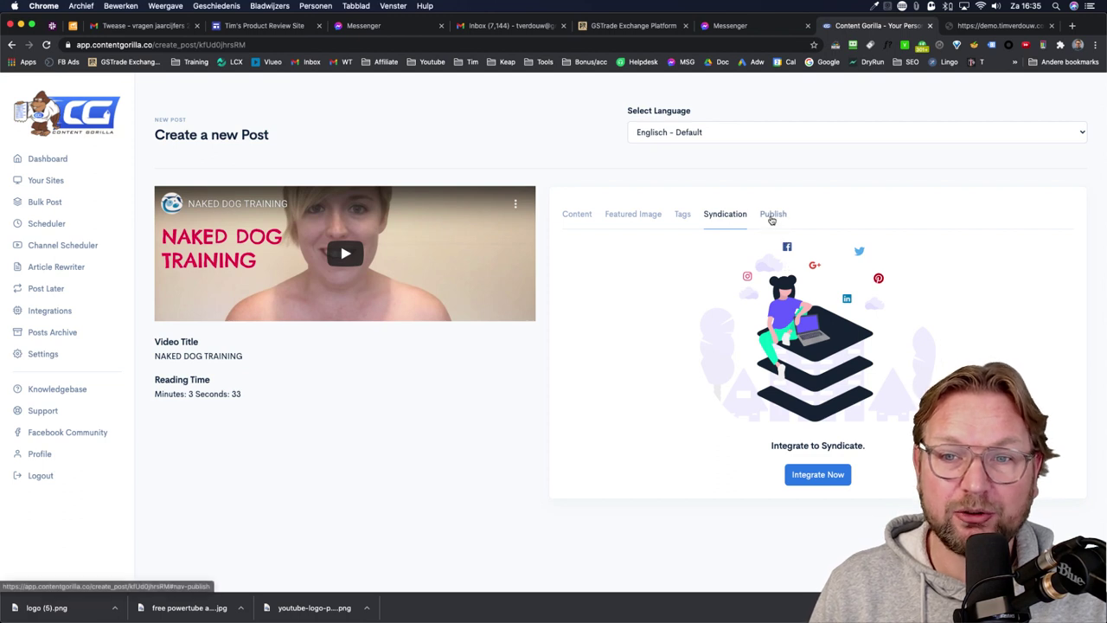
left_click(771, 218)
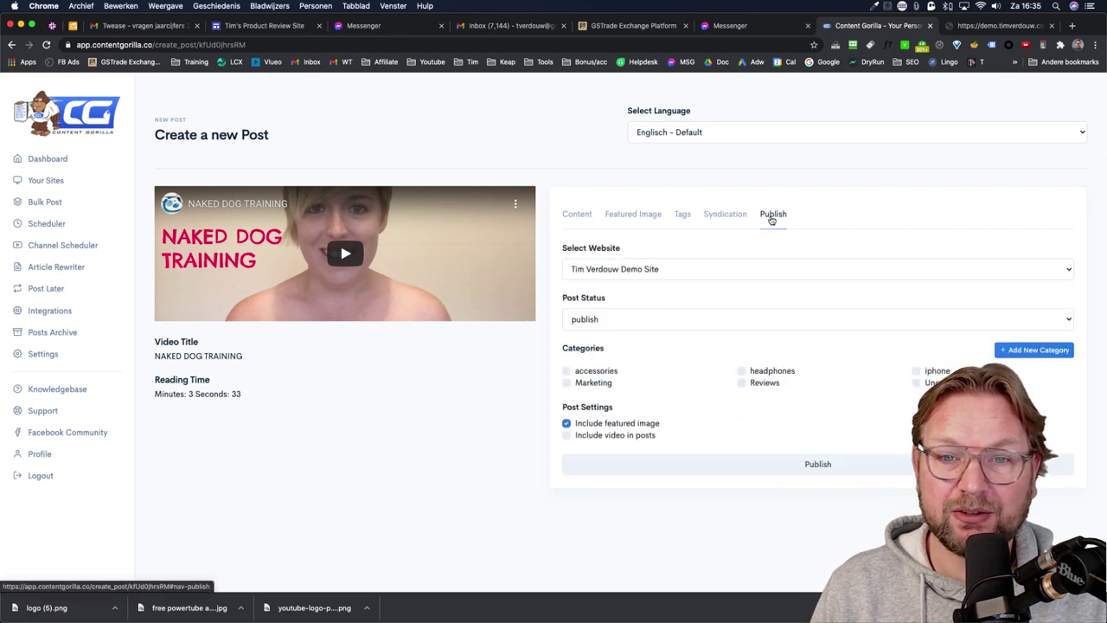
Publish the NAKED DOG TRAINING post to the demo WordPress site and switch to its blog
left_click(630, 272)
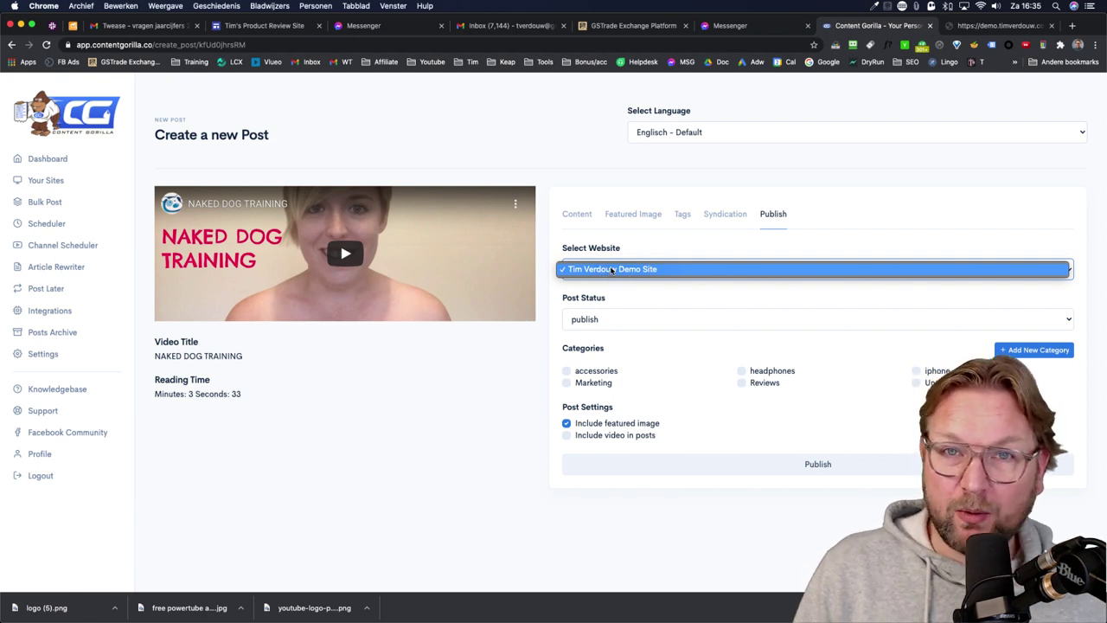
left_click(632, 253)
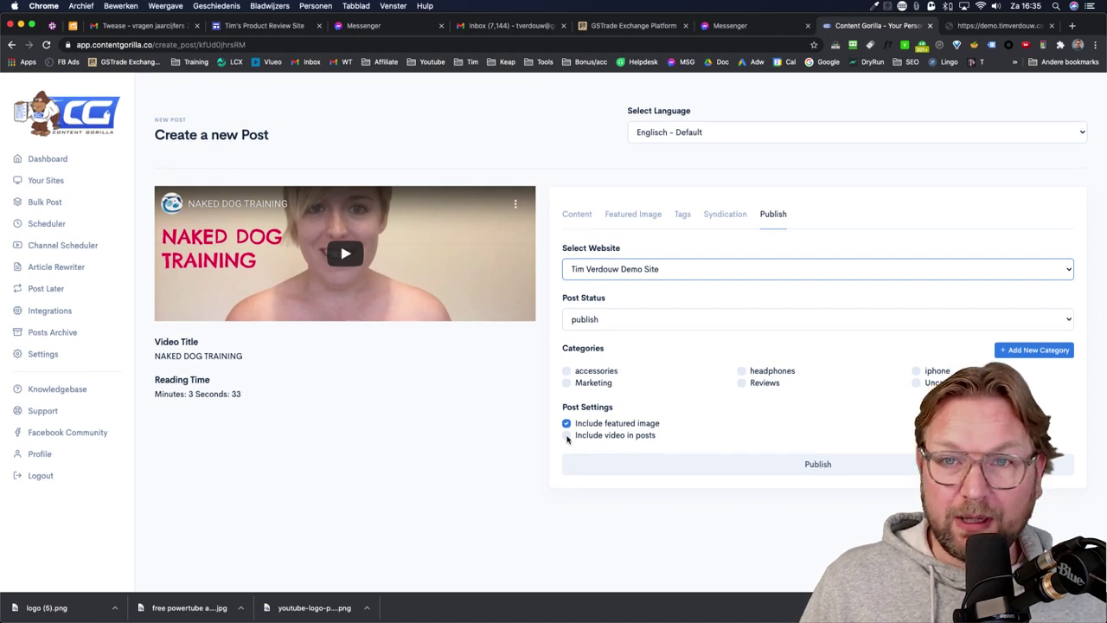
left_click(814, 465)
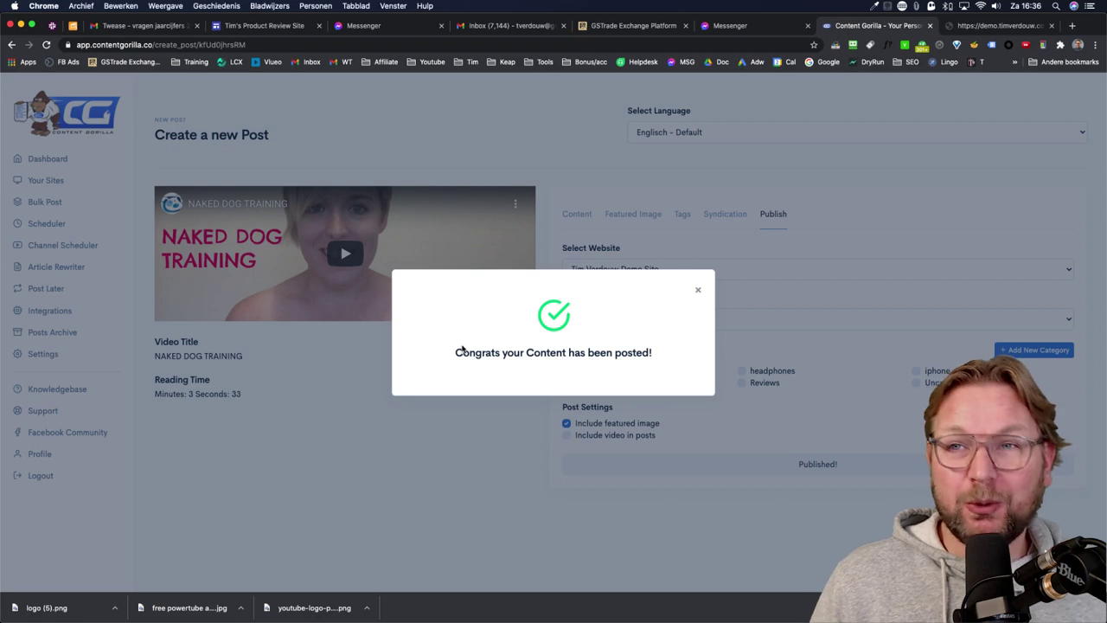
left_click(700, 289)
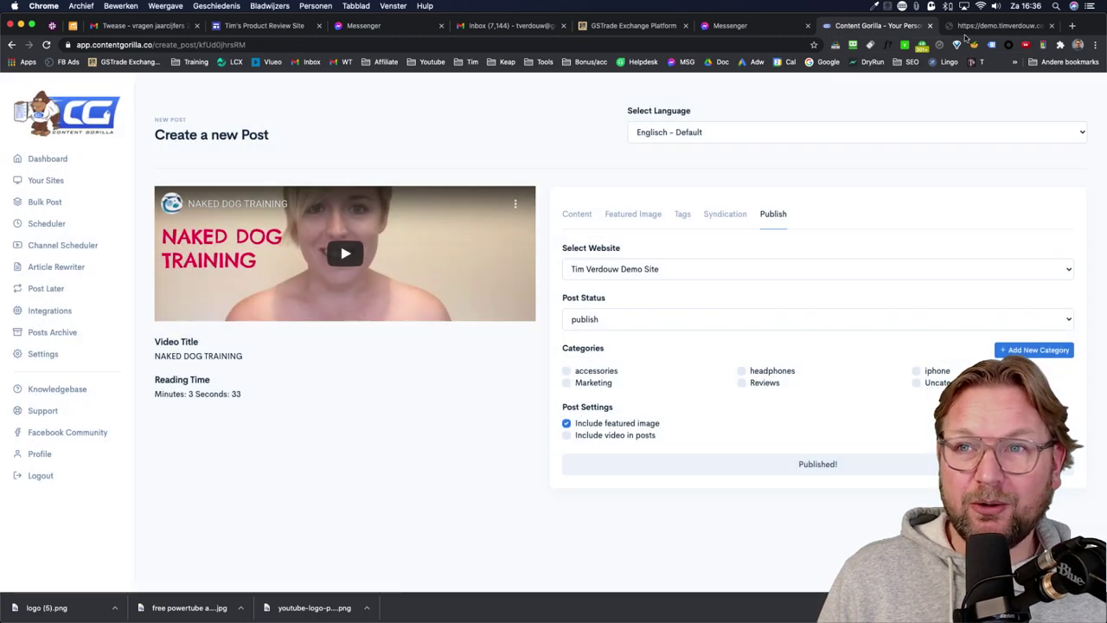
left_click(974, 26)
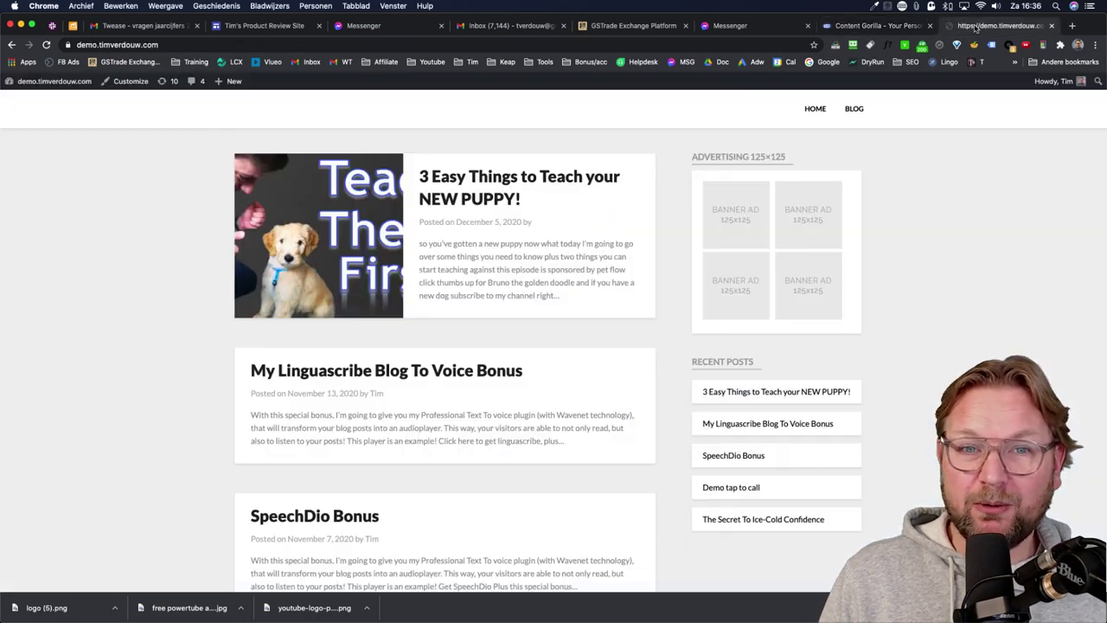
Reload the demo blog to confirm NAKED DOG TRAINING is the top post, then go back to Content Gorilla
left_click(305, 193)
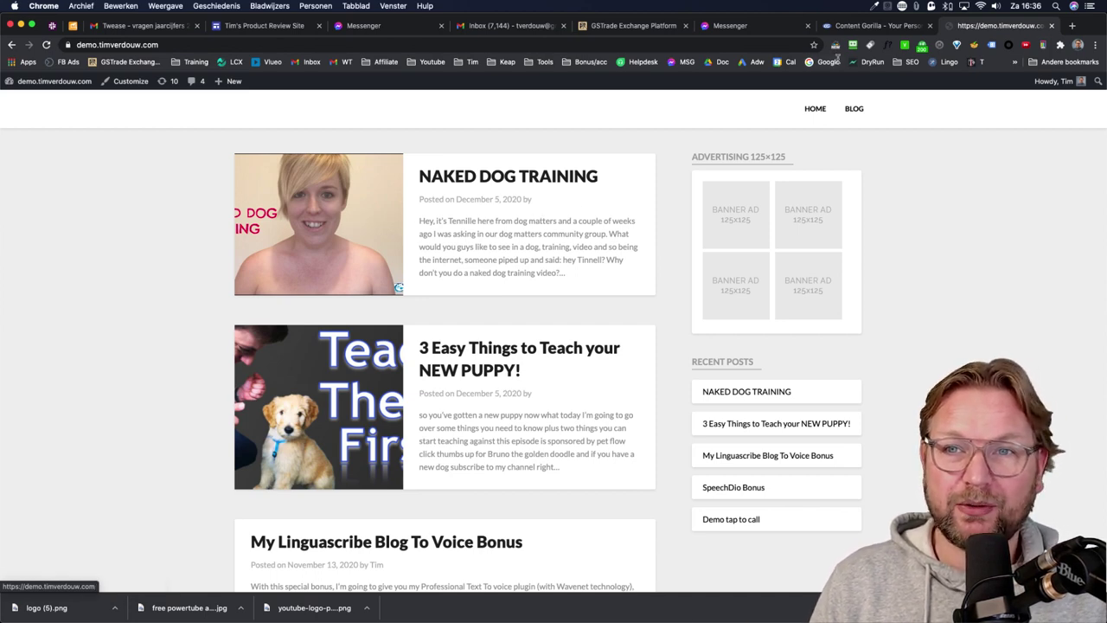
left_click(862, 27)
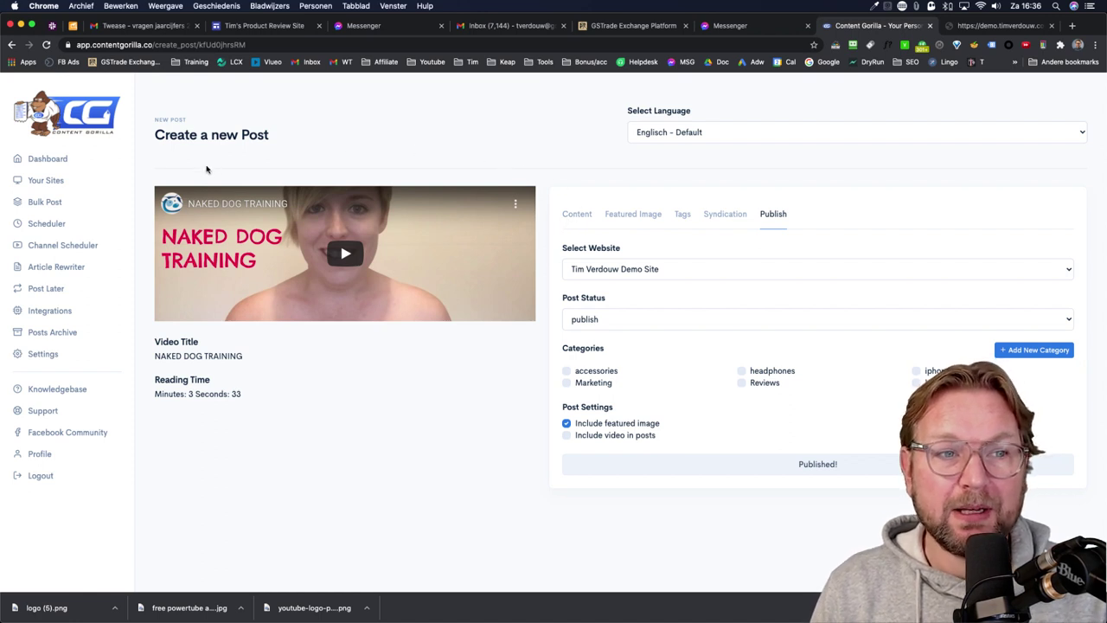
Add the 'I Made a $100,000 Among Us Tournament!' video from the dashboard to Post Later
left_click(52, 160)
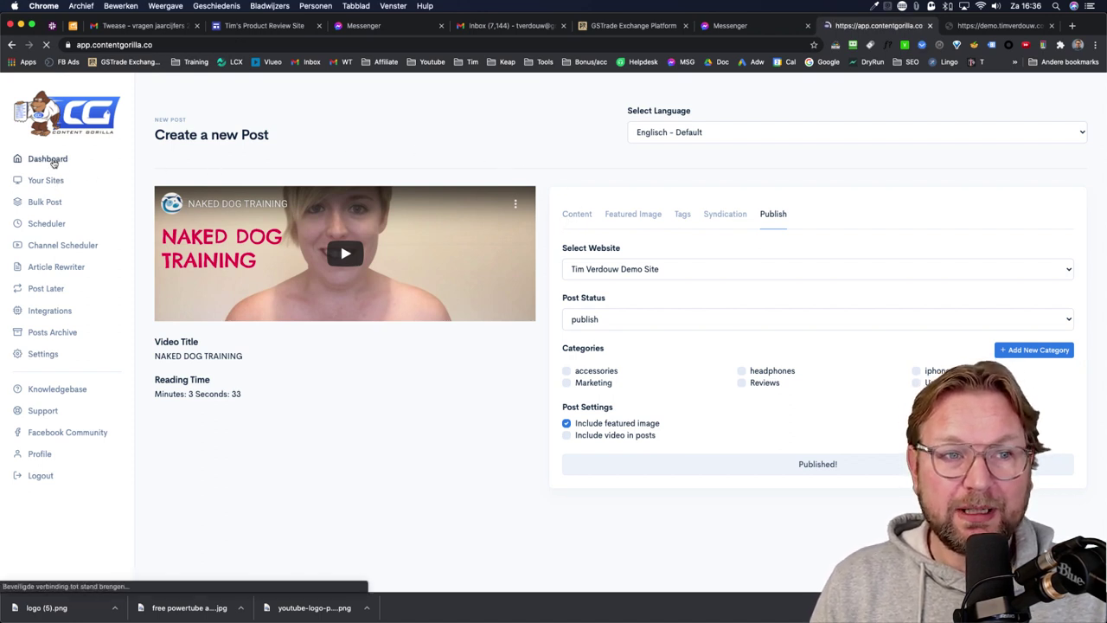
left_click(240, 177)
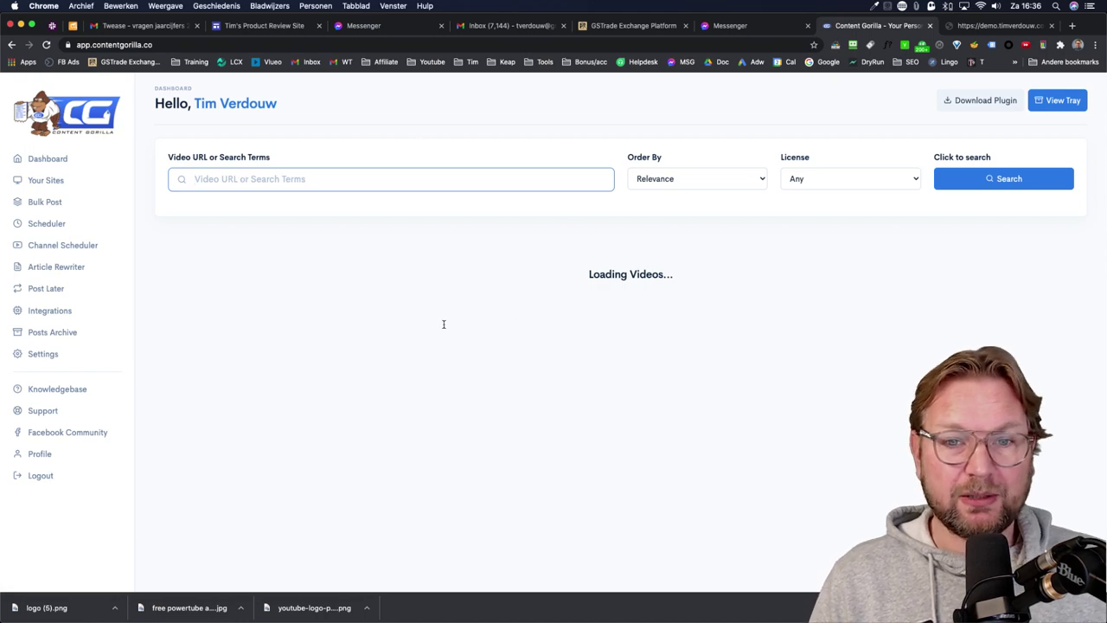
scroll(536, 310, "down", 1)
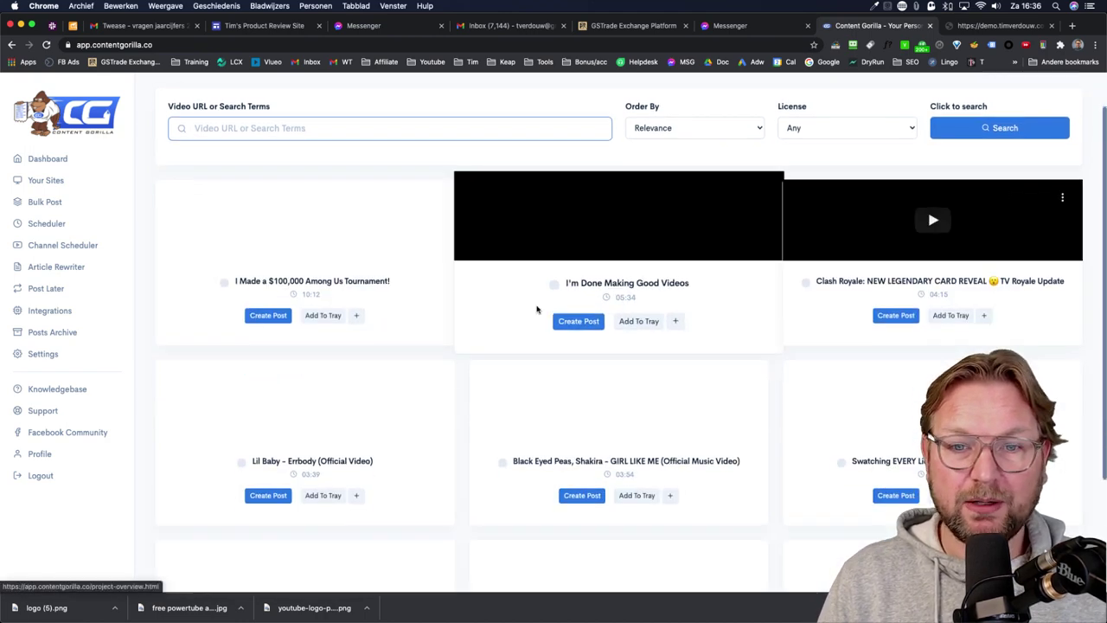
scroll(536, 309, "down", 1)
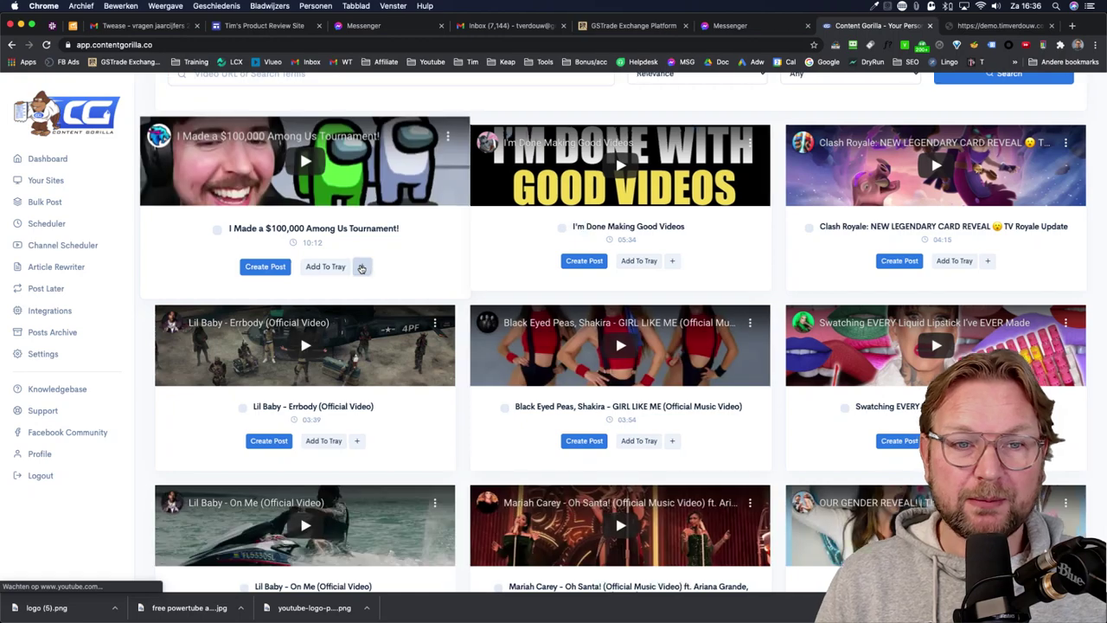
left_click(362, 268)
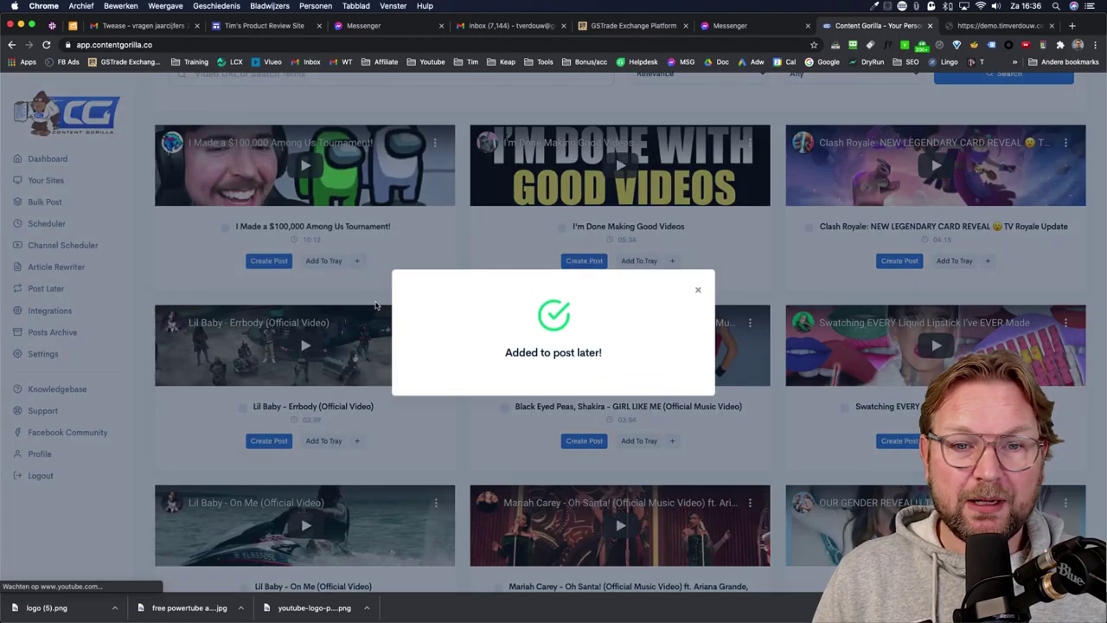
left_click(699, 292)
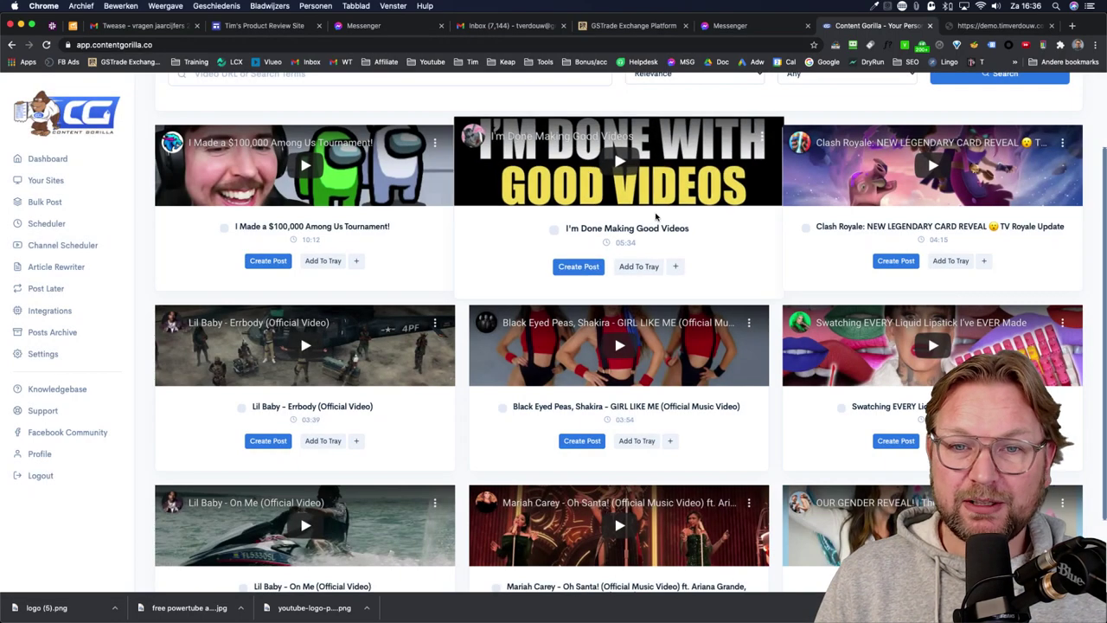
scroll(776, 273, "down", 3)
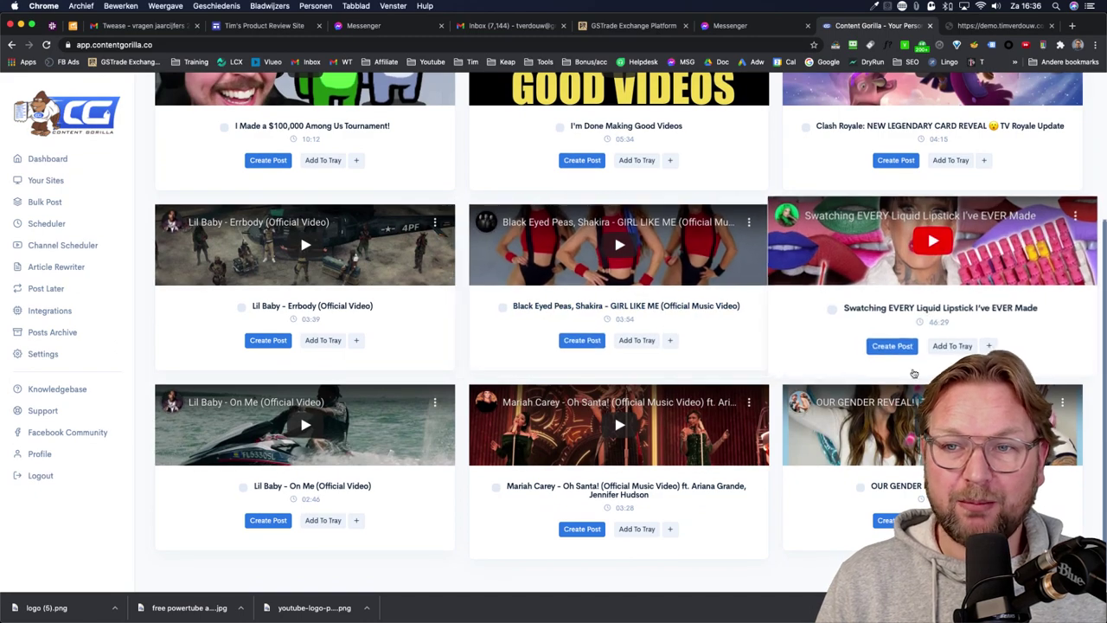
scroll(650, 299, "up", 2)
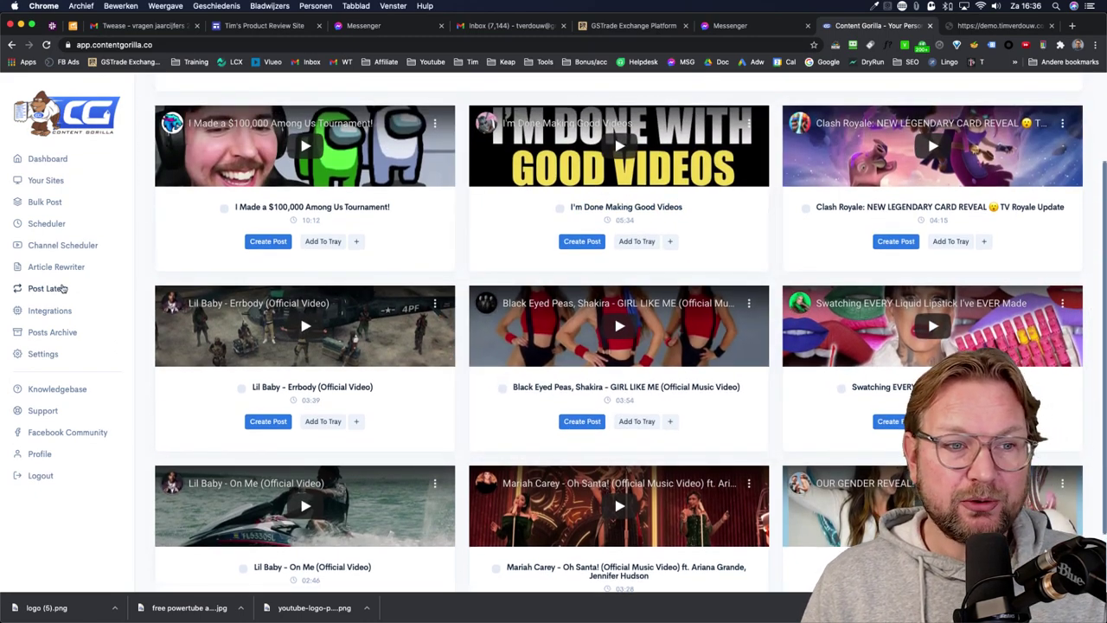
Try creating a post from the saved Among Us video, dismiss the plugin error, and open Your Sites
left_click(37, 291)
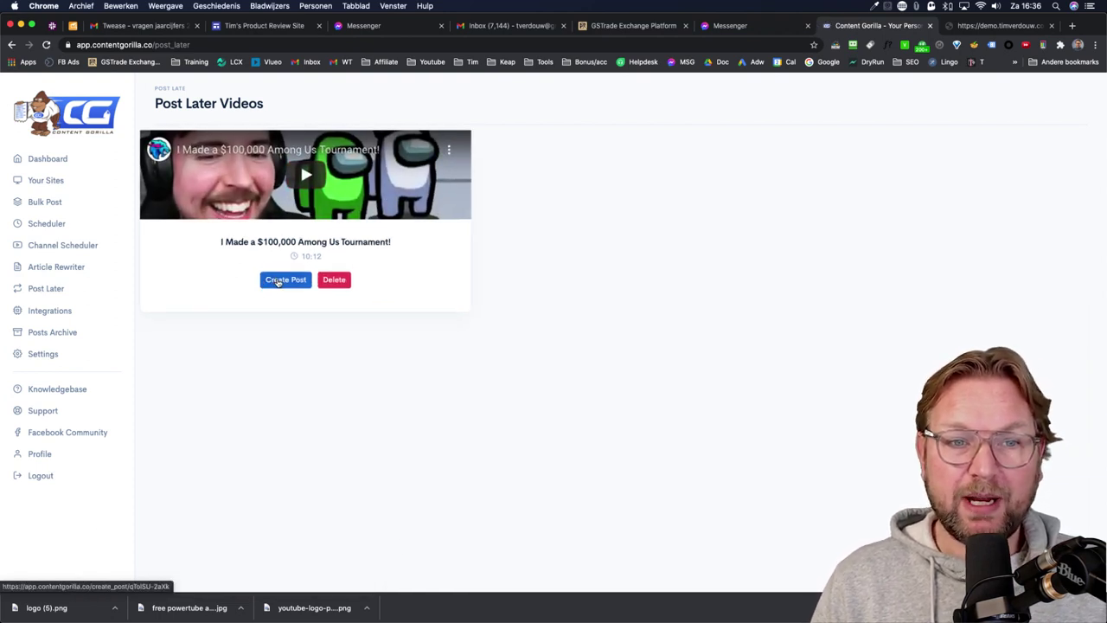
left_click(278, 281)
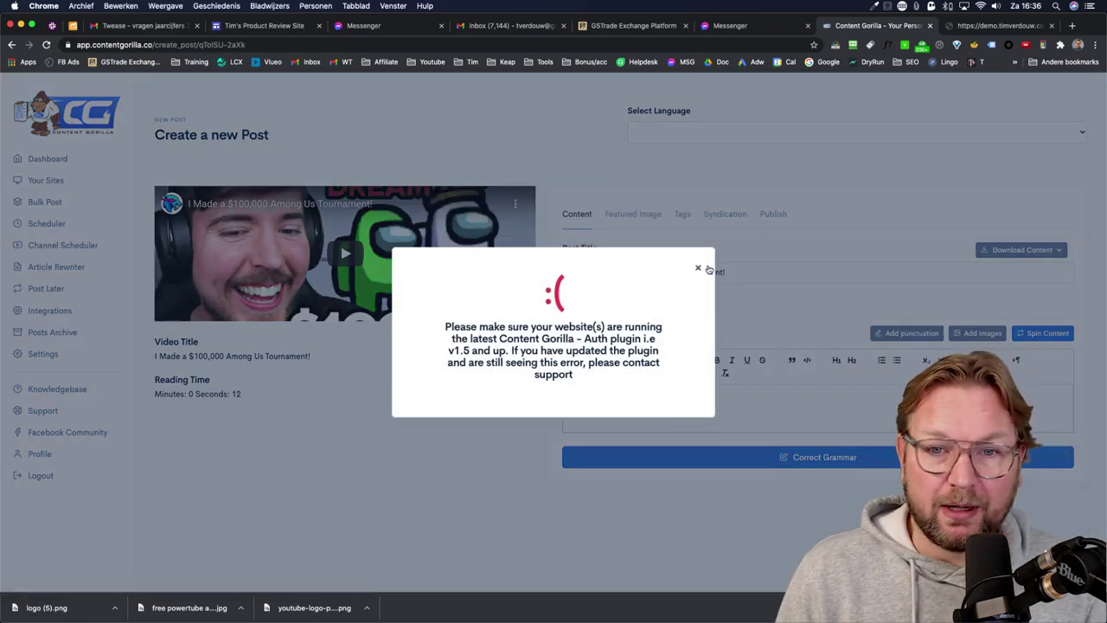
left_click_drag(465, 325, 632, 375)
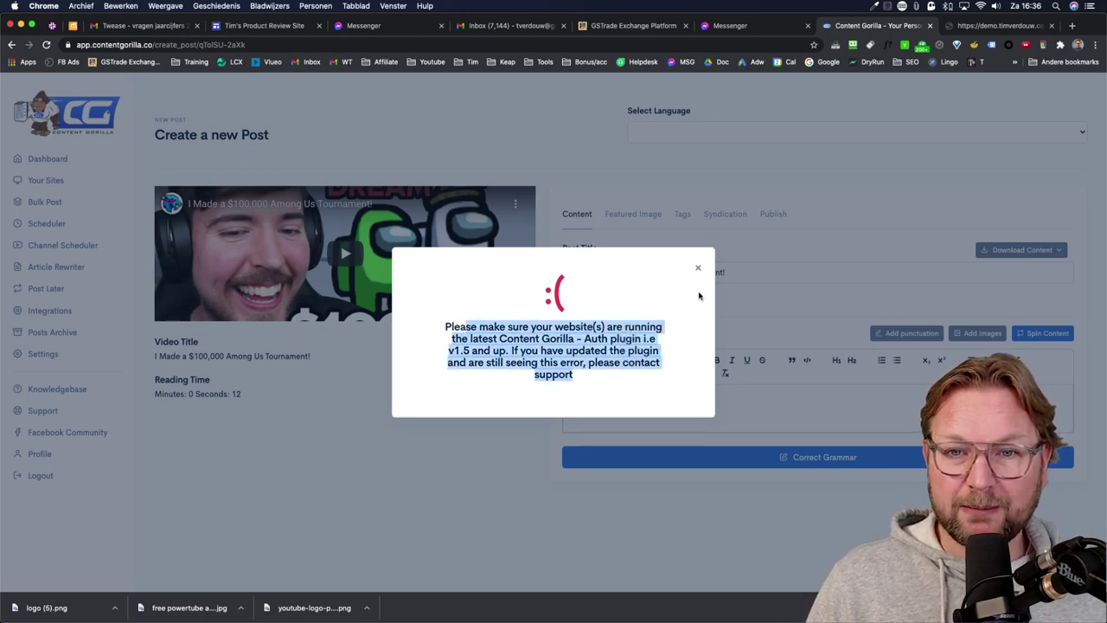
left_click(697, 269)
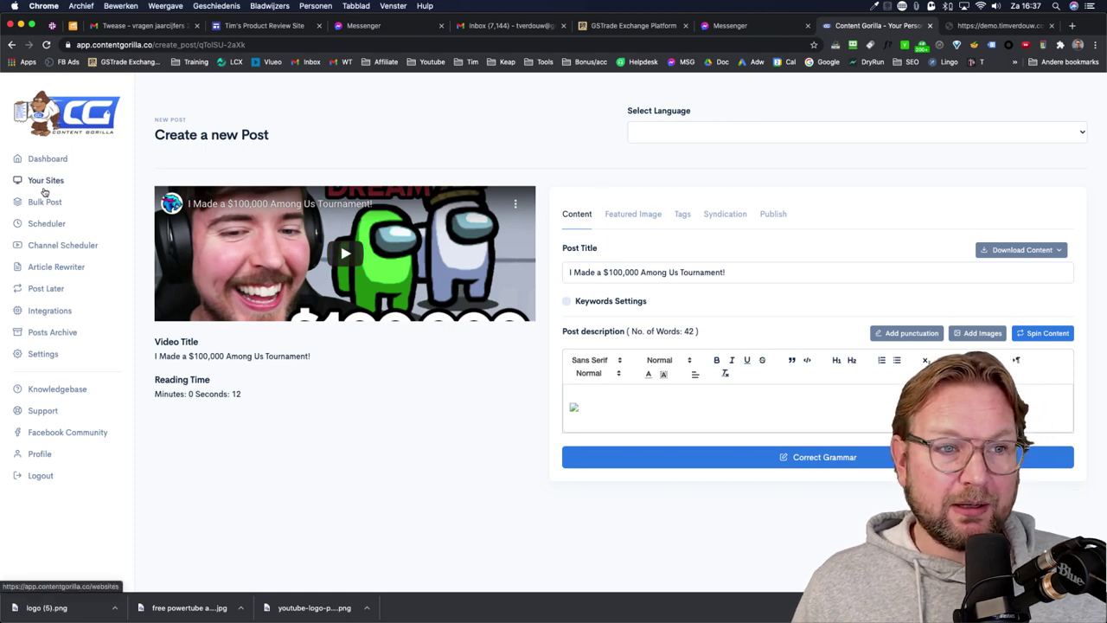
left_click(45, 181)
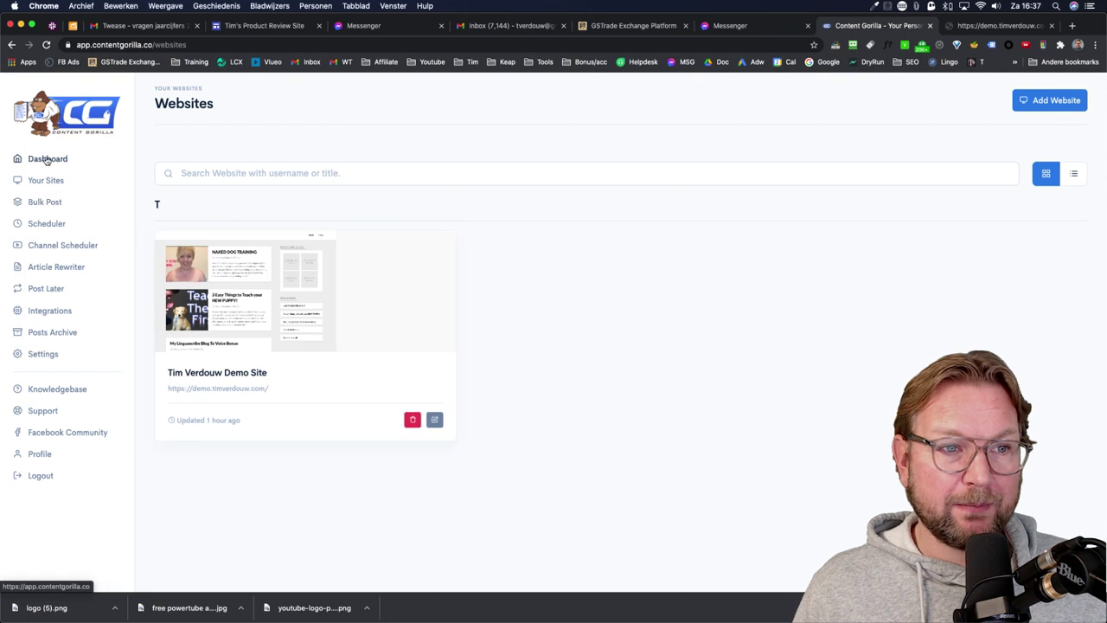
Search for 'dog training' videos and create a post from the first result
left_click(387, 177)
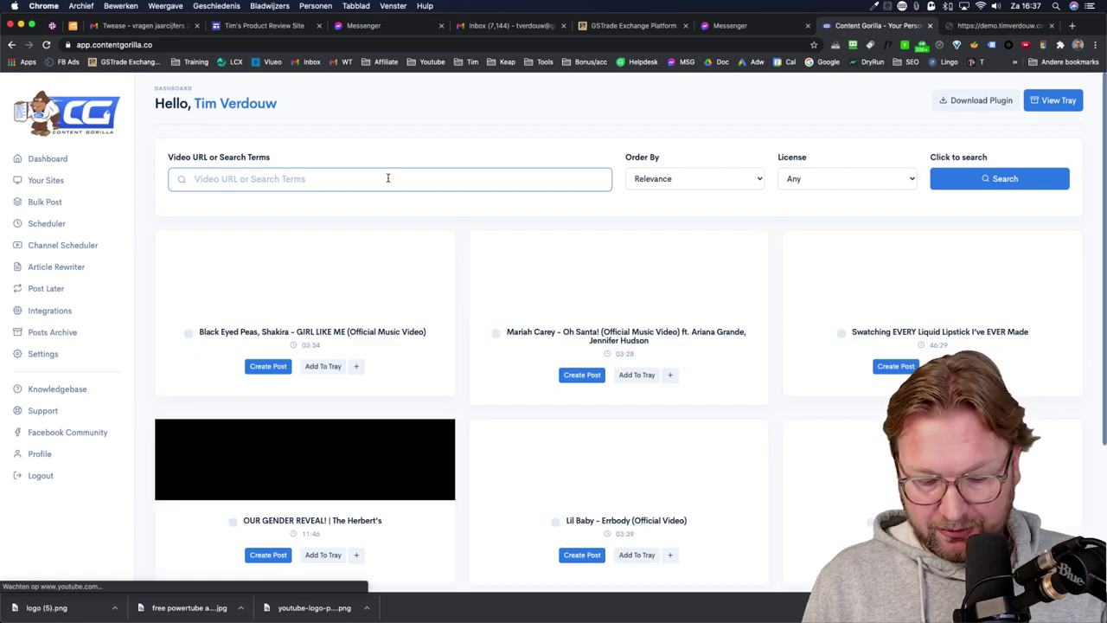
type("\"do")
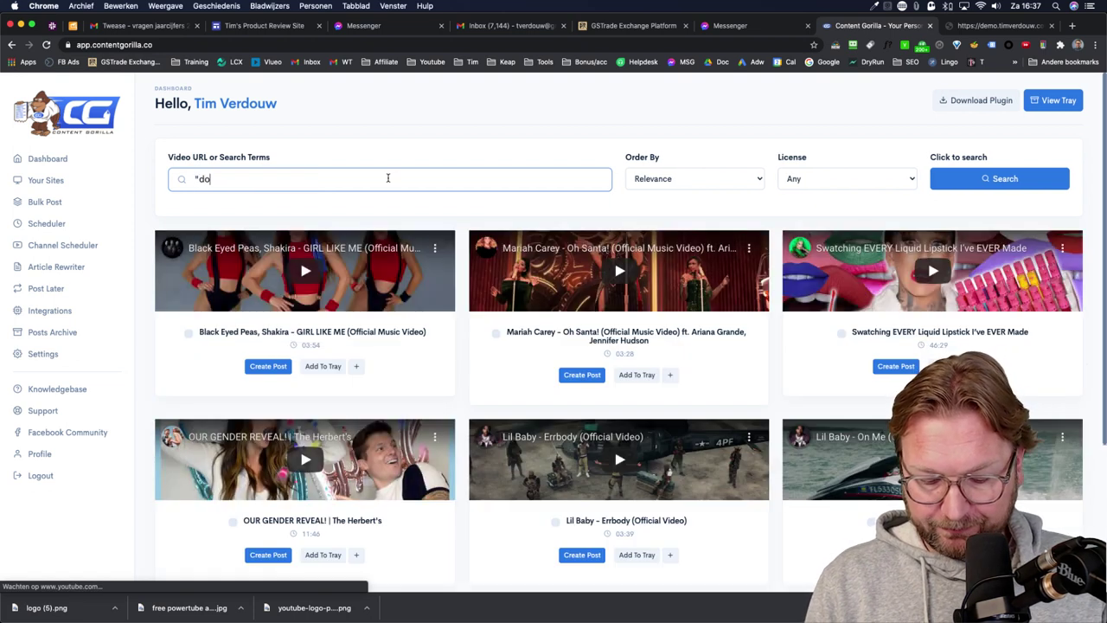
type("g training\"")
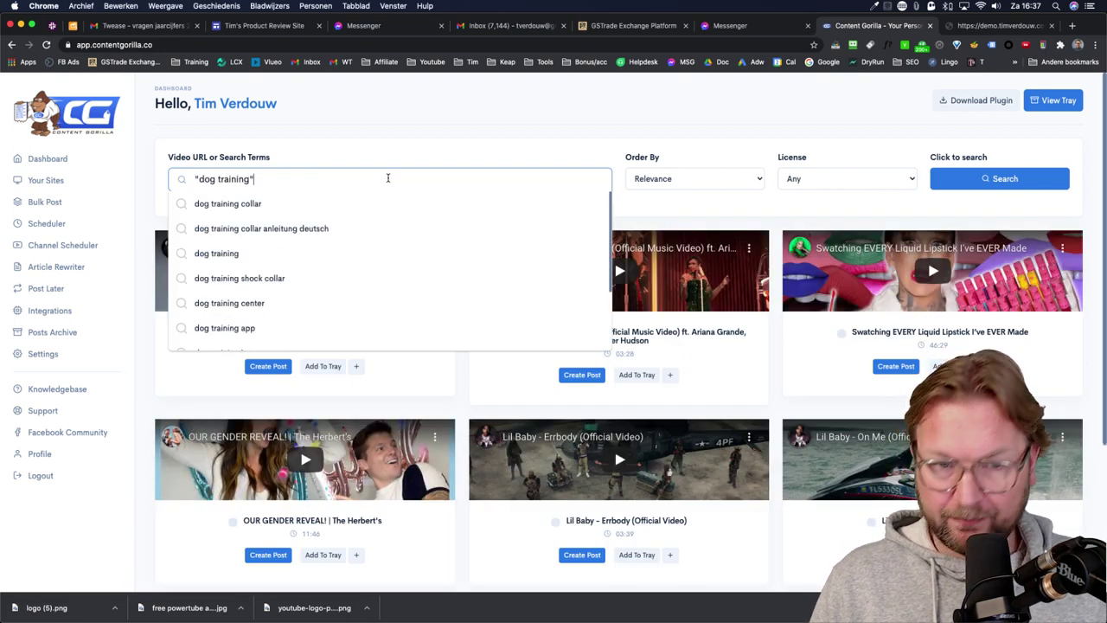
left_click(935, 174)
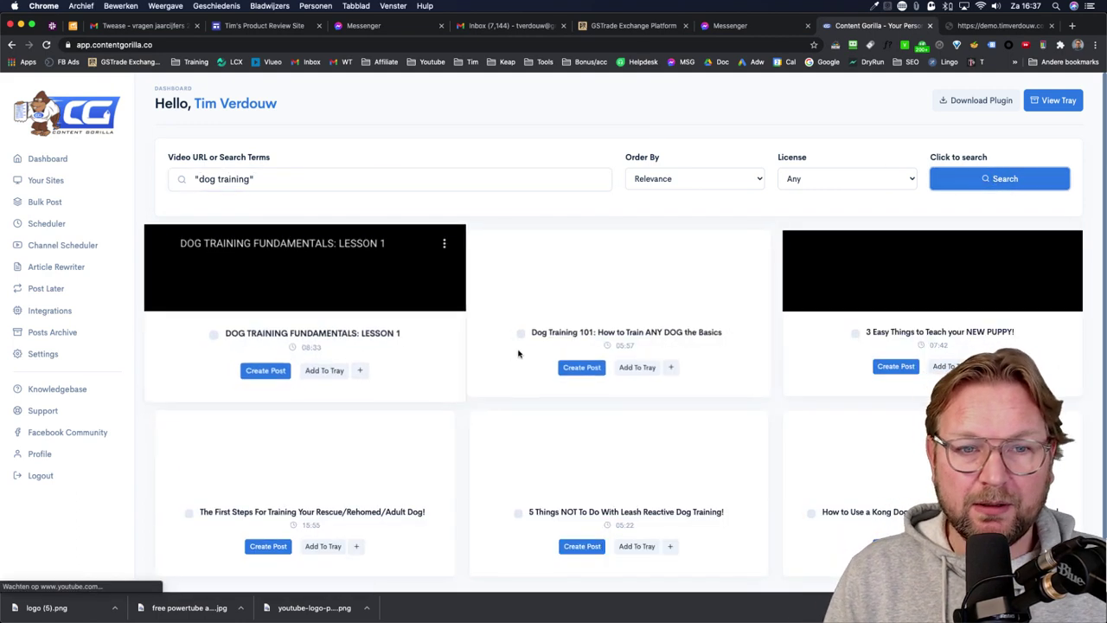
left_click(265, 372)
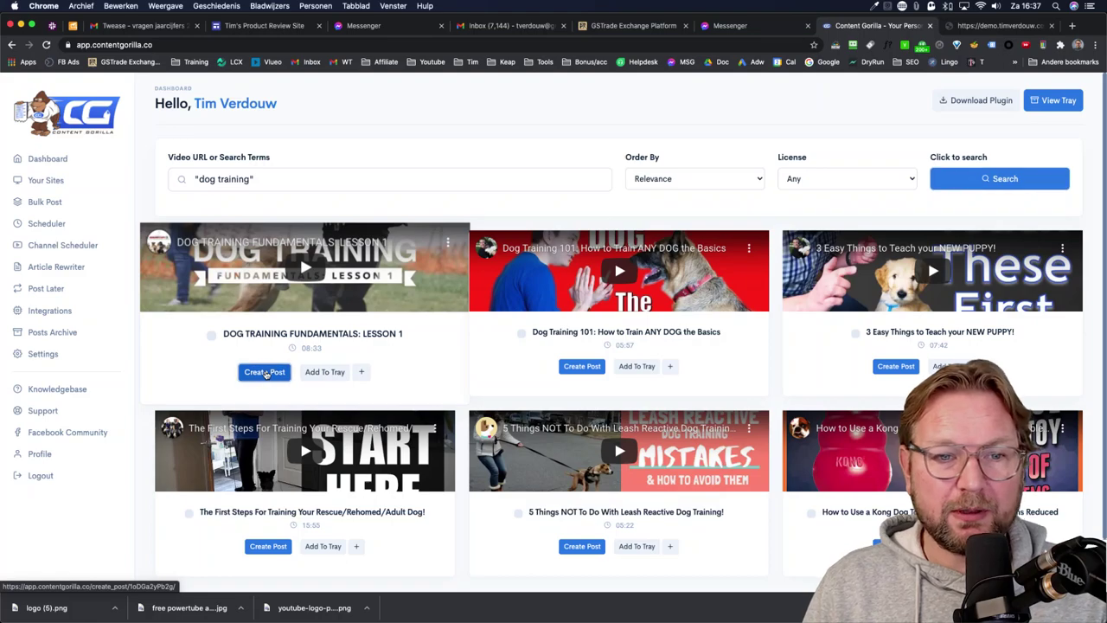
Scroll through the generated 1400-word DOG TRAINING FUNDAMENTALS: LESSON 1 description and back to the top
scroll(309, 442, "down", 10)
scroll(667, 290, "up", 10)
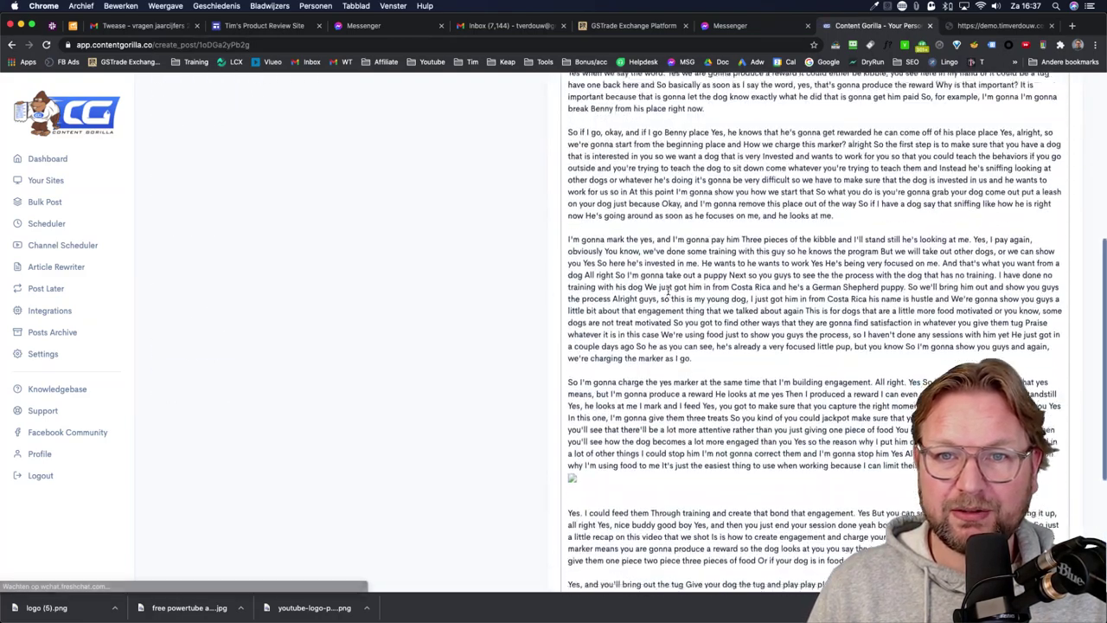
scroll(666, 291, "up", 3)
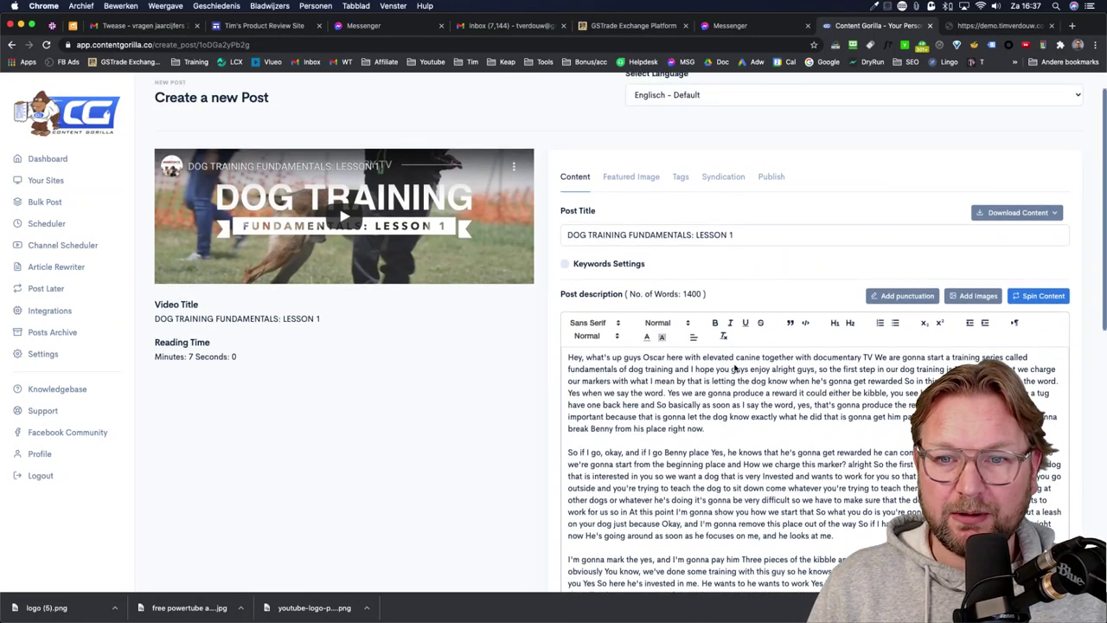
scroll(734, 368, "down", 3)
scroll(662, 300, "up", 5)
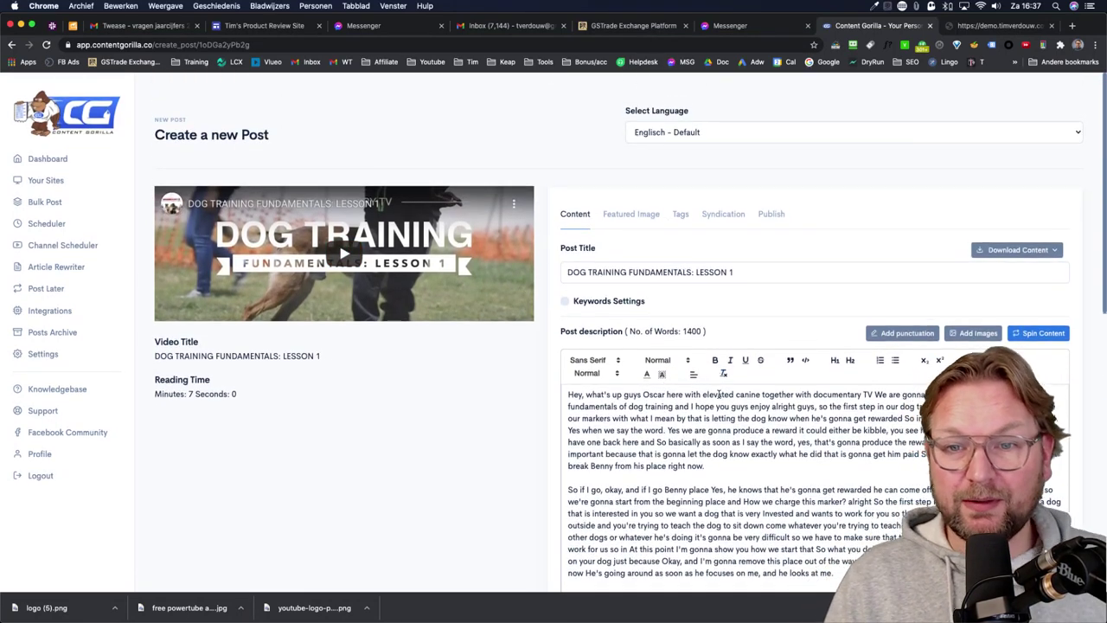
scroll(719, 394, "down", 8)
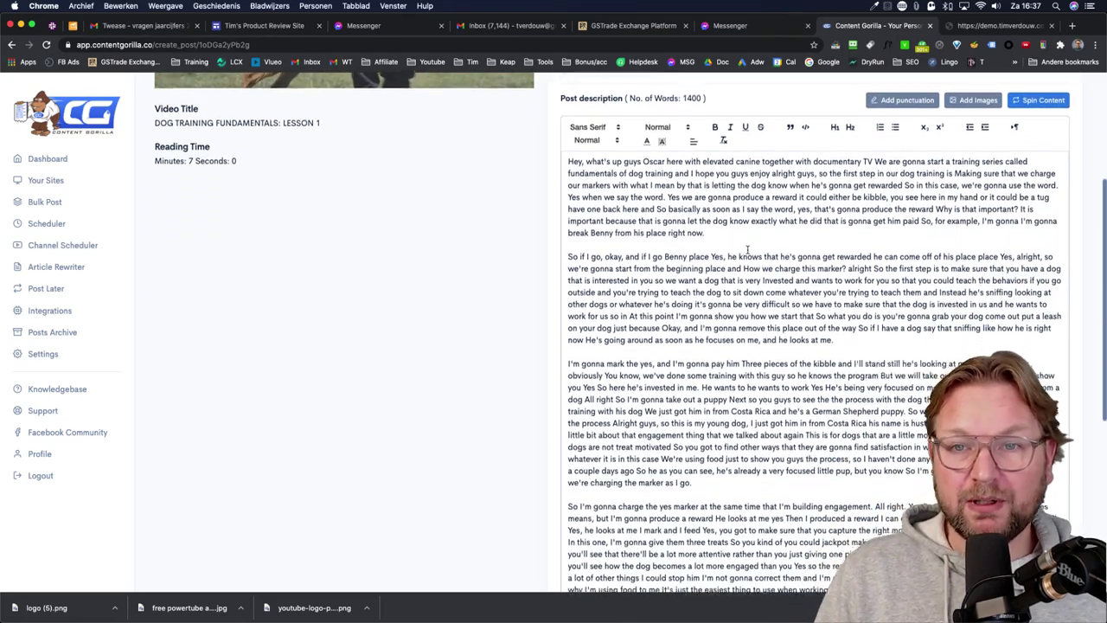
scroll(747, 250, "down", 8)
scroll(756, 242, "down", 5)
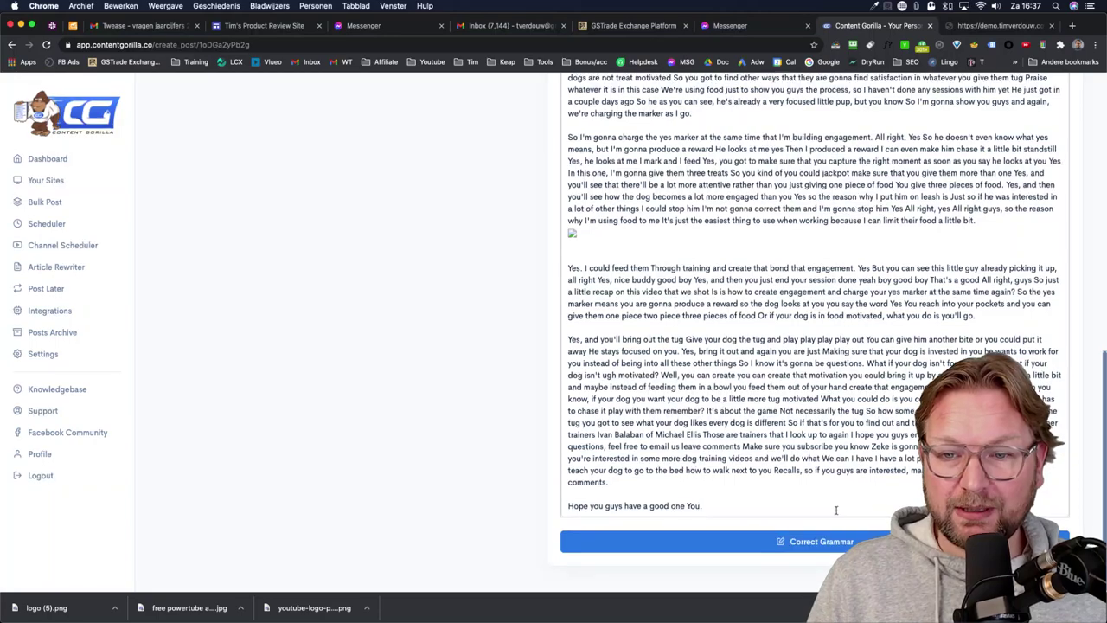
scroll(818, 449, "up", 15)
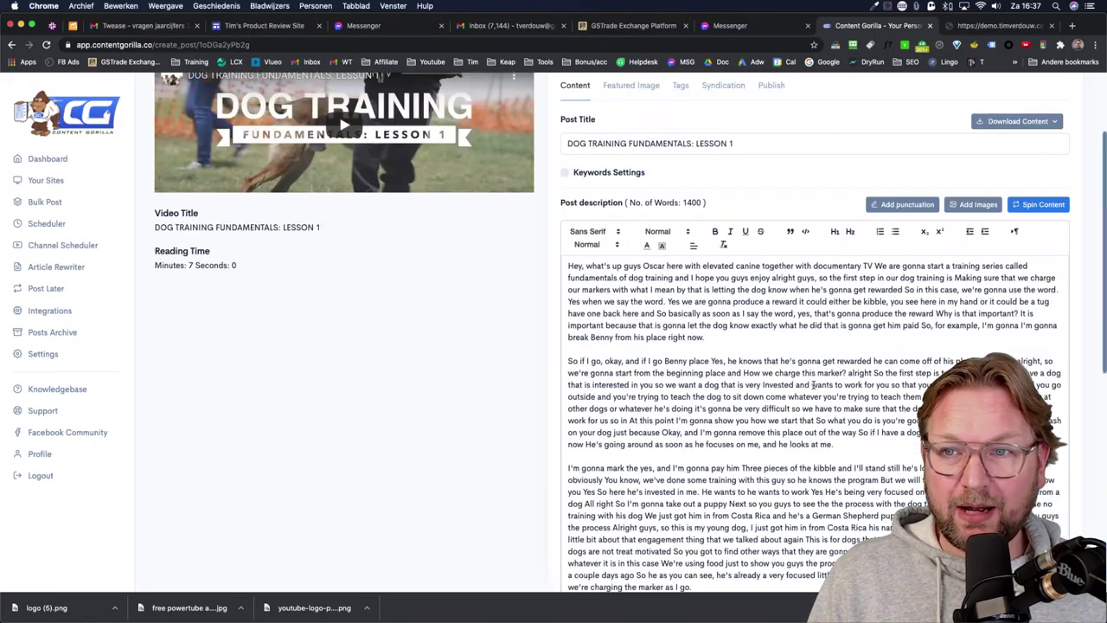
scroll(975, 275, "up", 4)
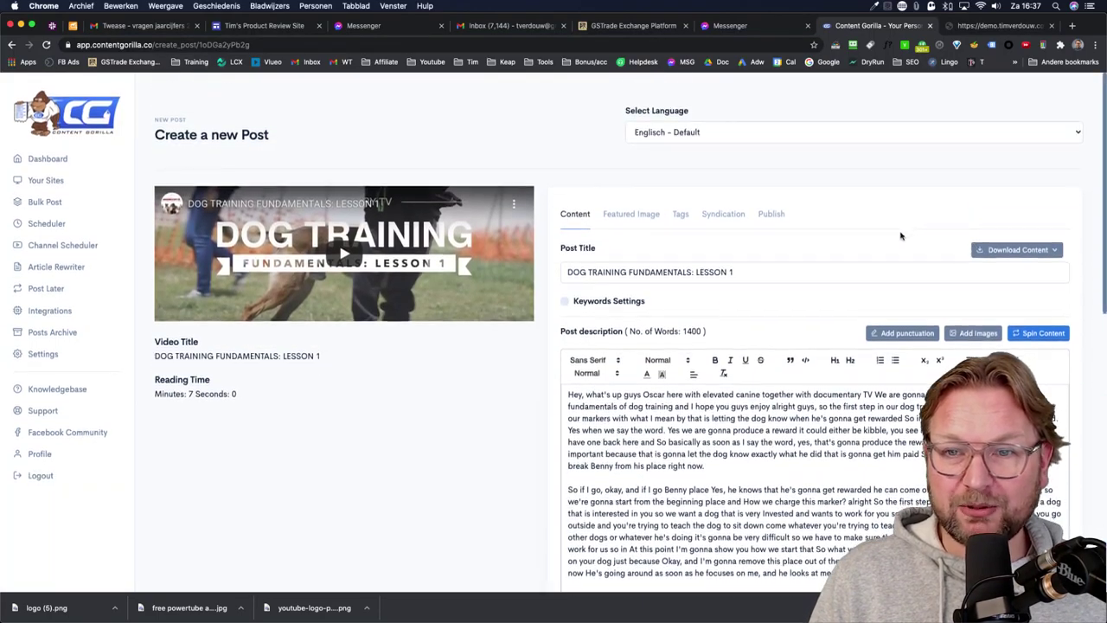
scroll(825, 307, "down", 7)
scroll(826, 307, "down", 5)
scroll(922, 294, "up", 15)
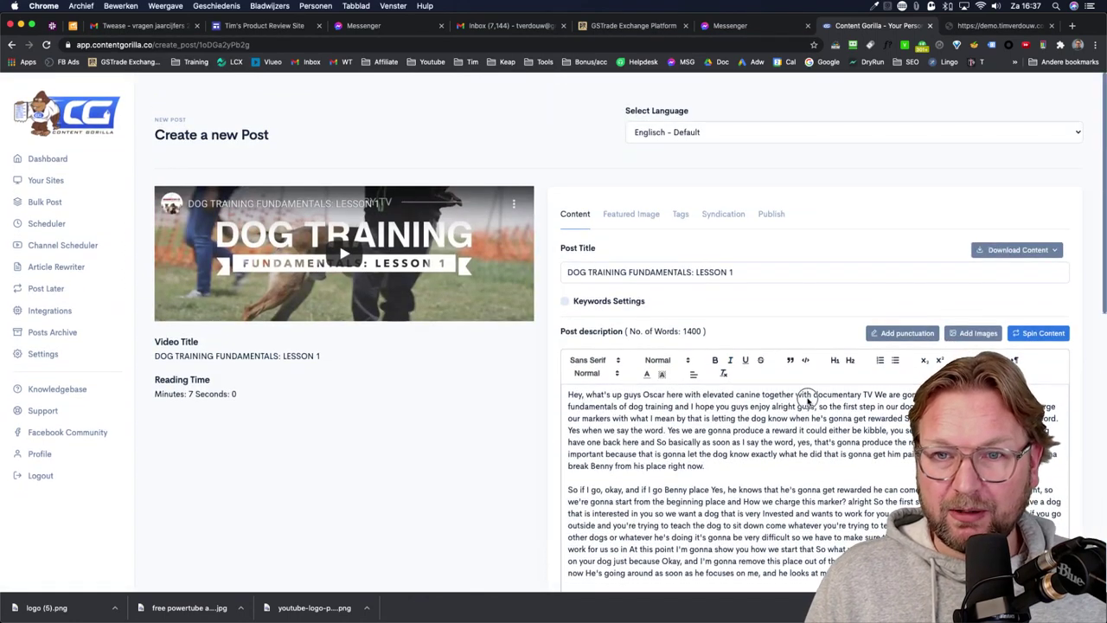
Publish the DOG TRAINING FUNDAMENTALS: LESSON 1 post to the demo site and switch to its blog
left_click(771, 214)
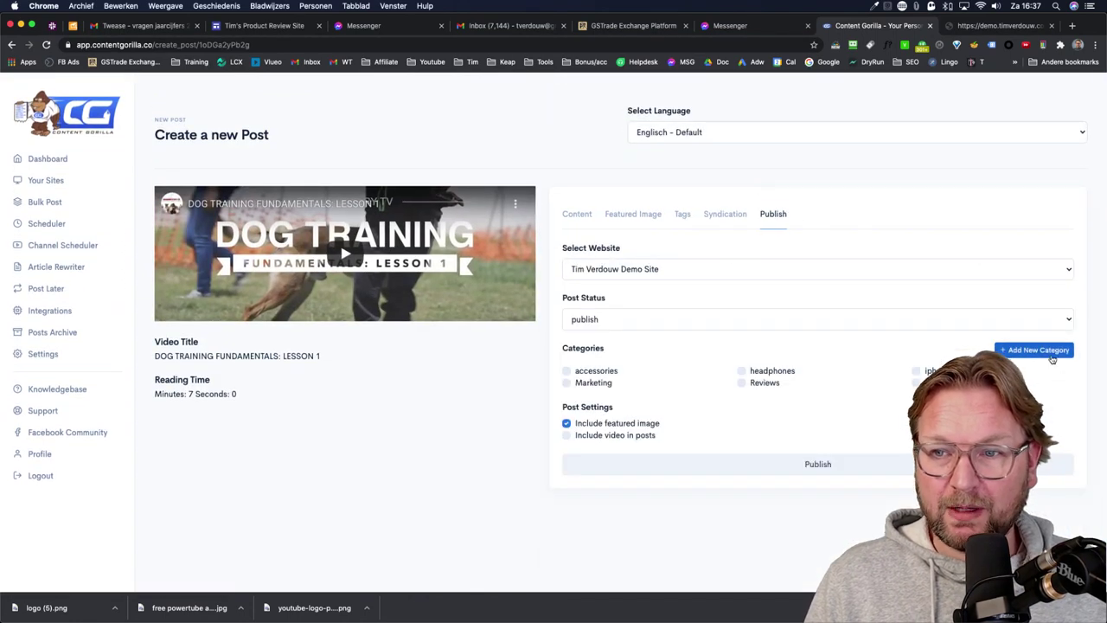
left_click(814, 465)
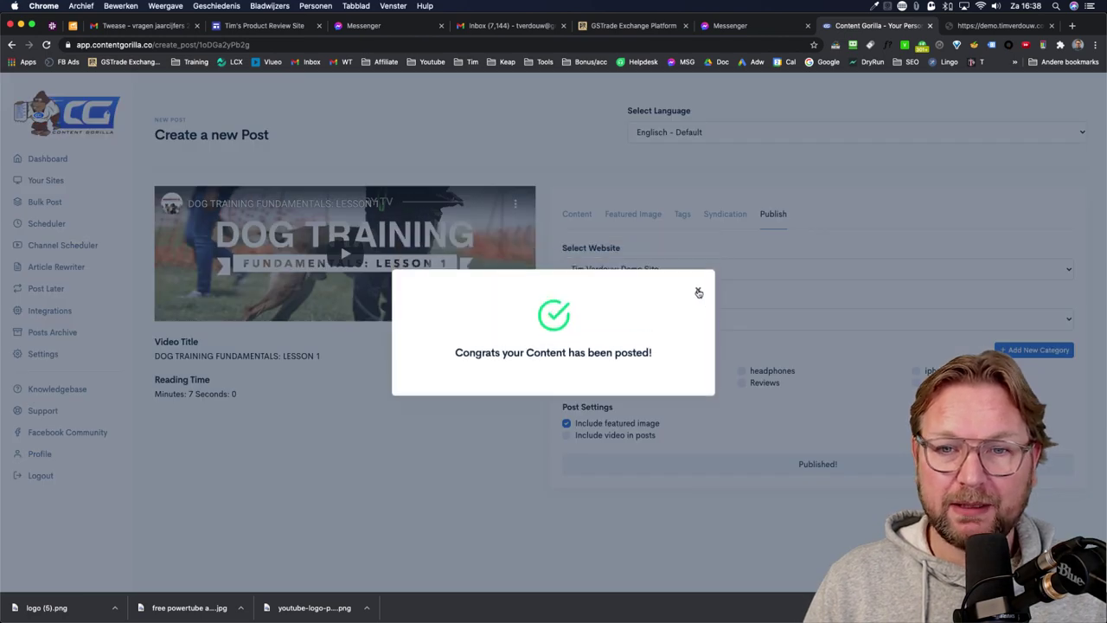
left_click(698, 292)
left_click(986, 26)
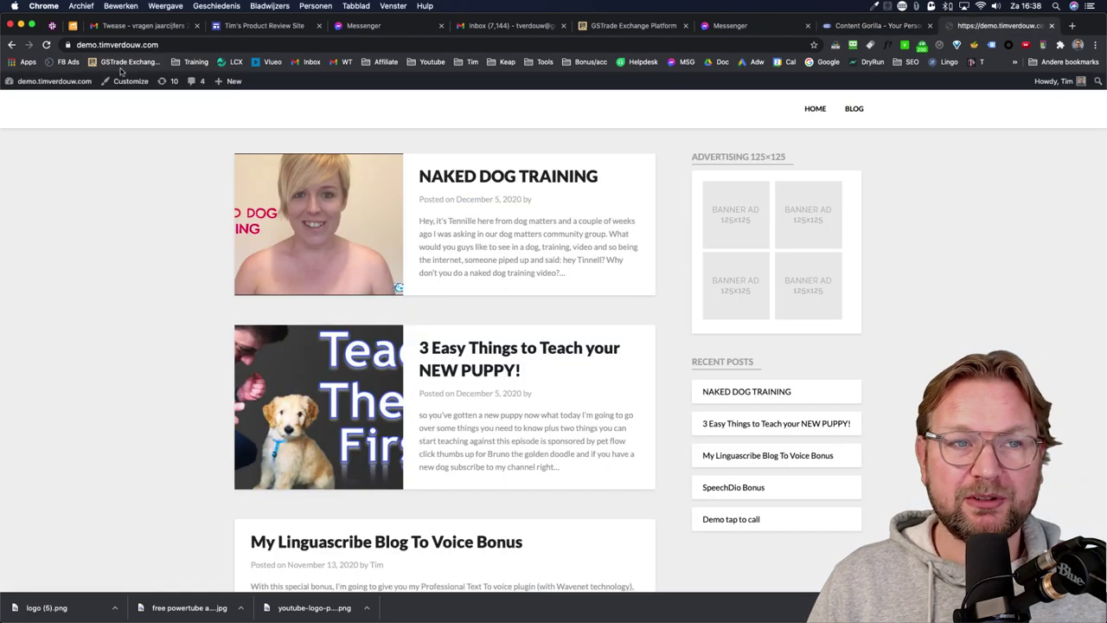
Reload the blog, open and read the DOG TRAINING FUNDAMENTALS: LESSON 1 post, then return to Content Gorilla
left_click(45, 44)
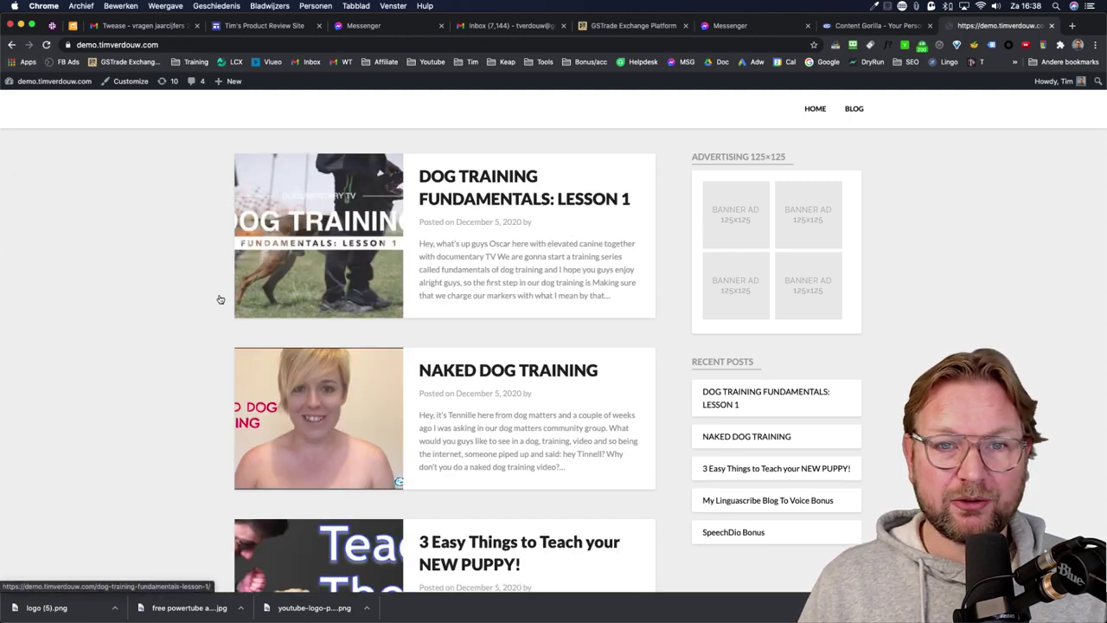
left_click(456, 200)
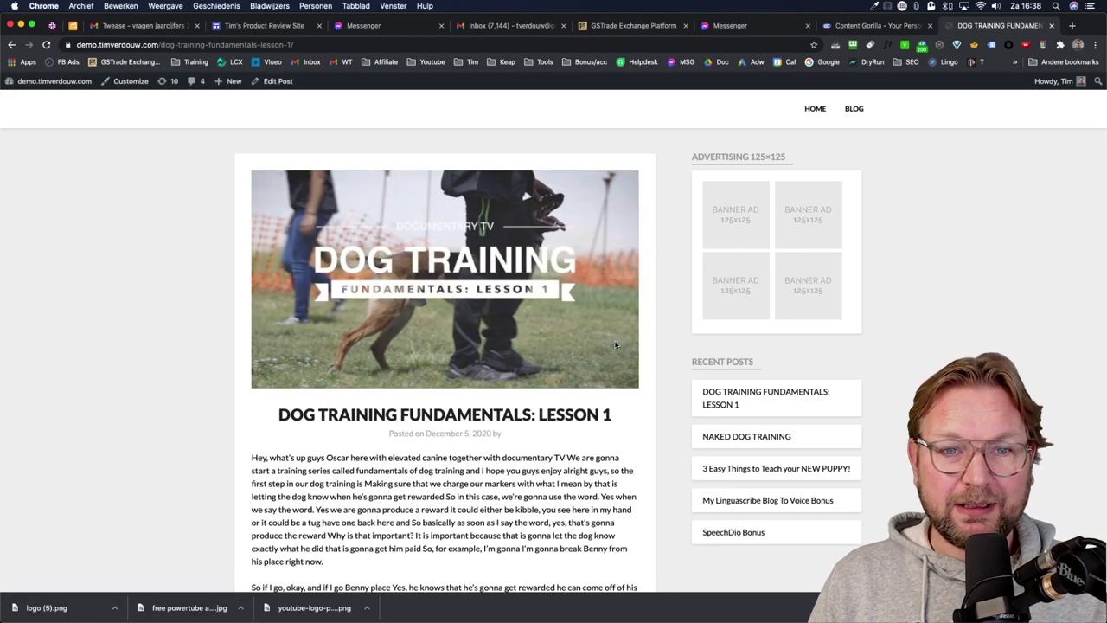
scroll(614, 342, "down", 5)
scroll(611, 350, "down", 15)
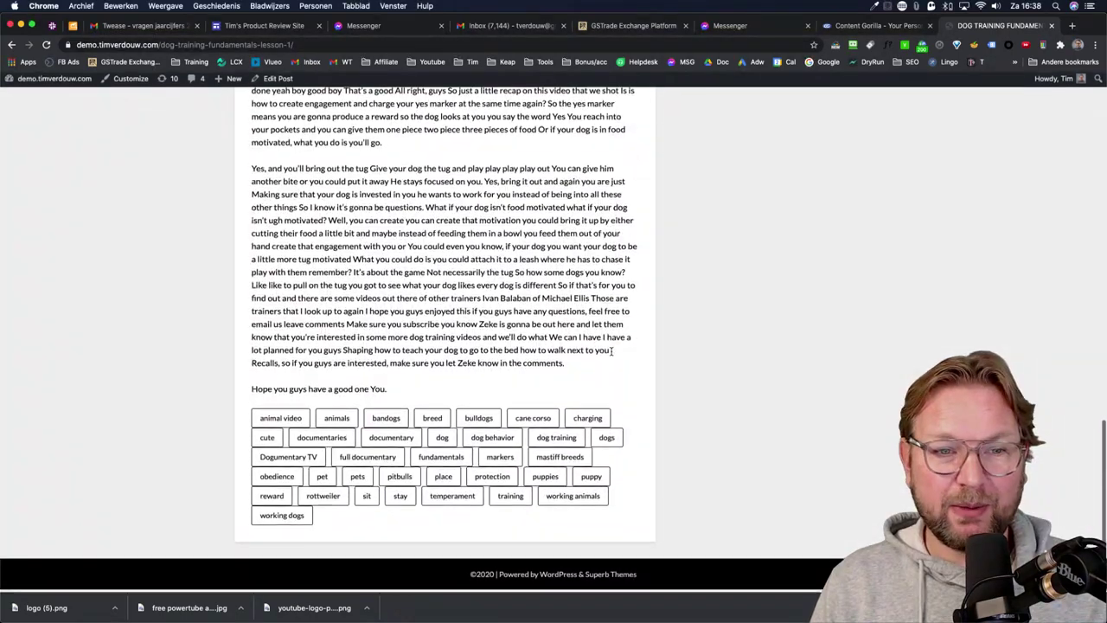
scroll(611, 350, "up", 20)
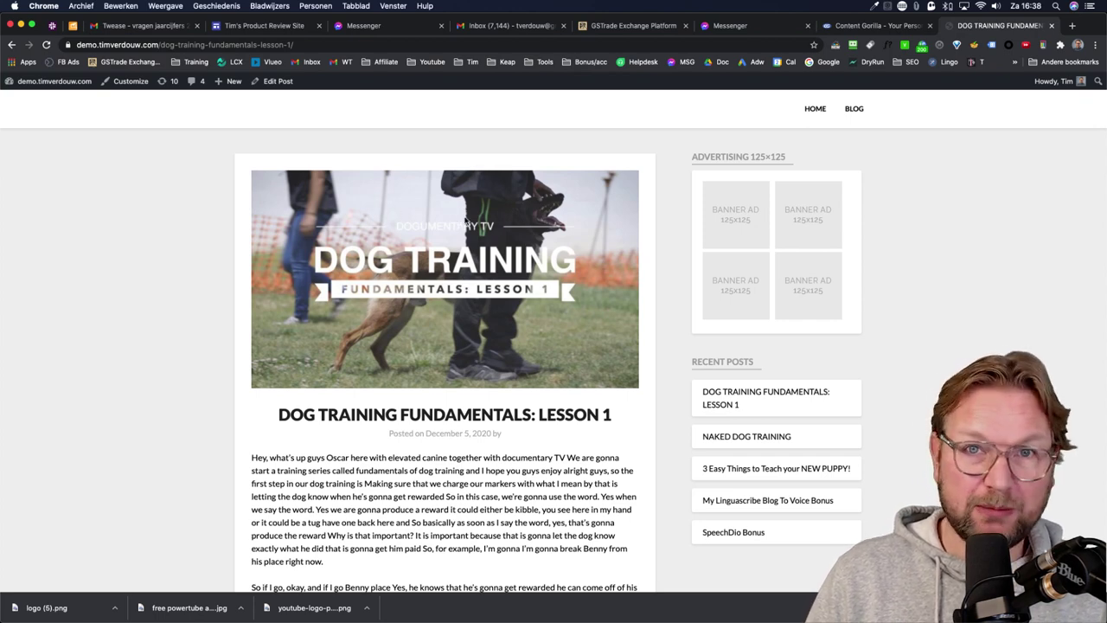
left_click(880, 27)
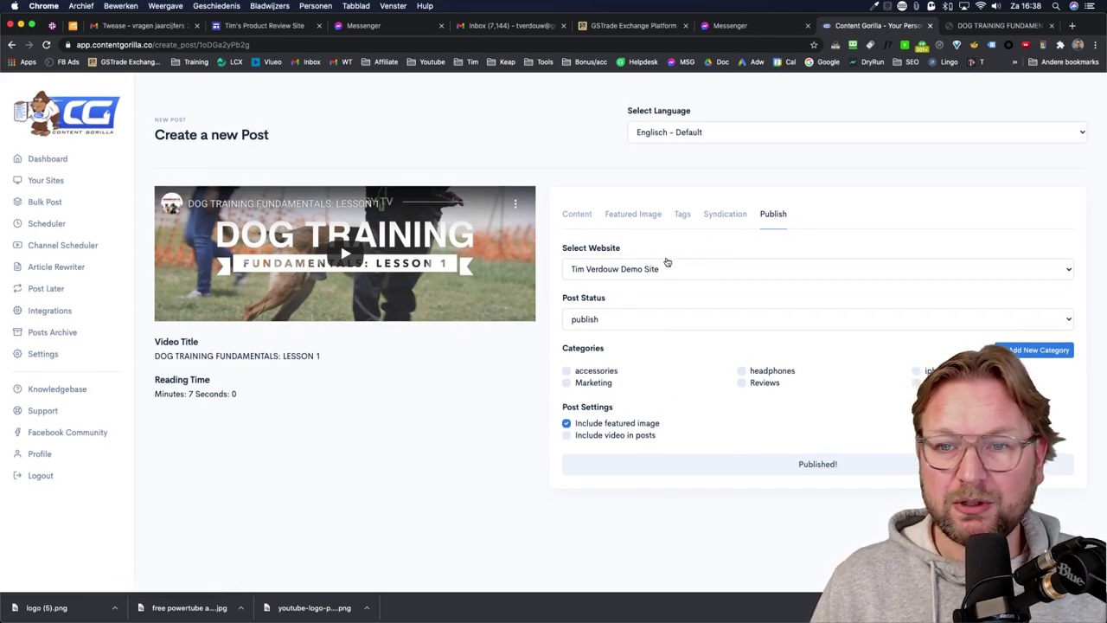
Show the post's Content view and scroll its description down and back up
left_click(576, 213)
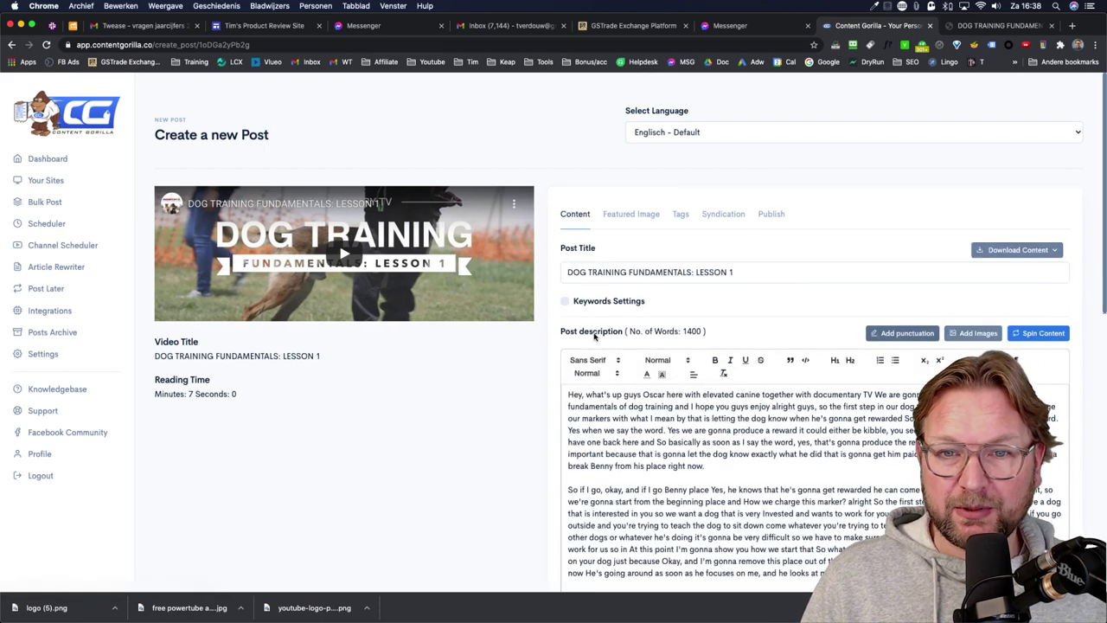
scroll(593, 333, "down", 20)
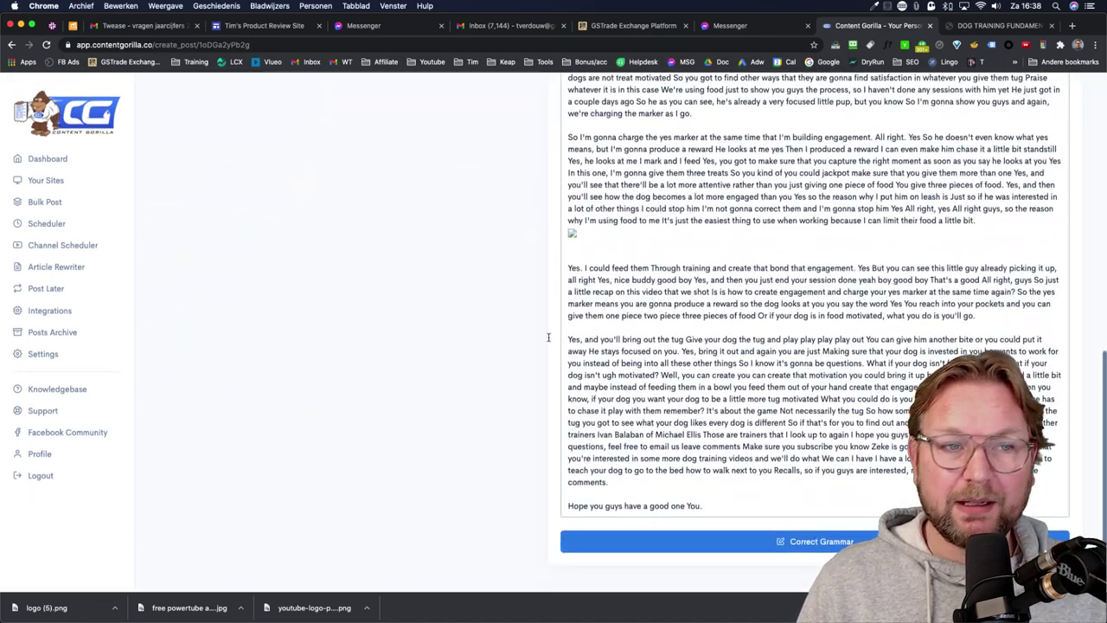
scroll(549, 337, "up", 20)
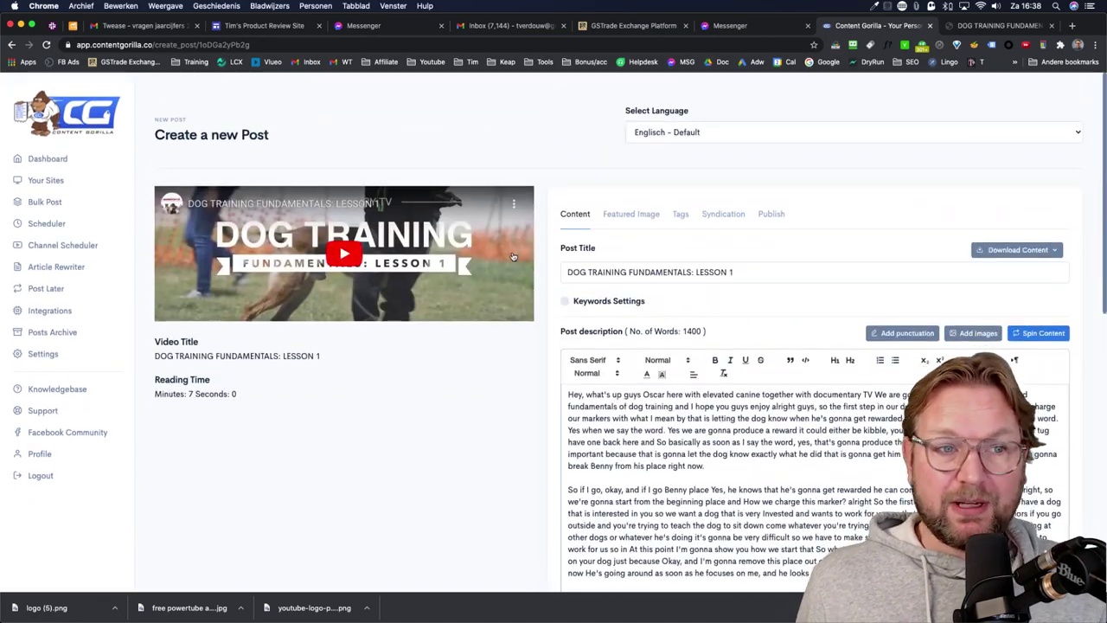